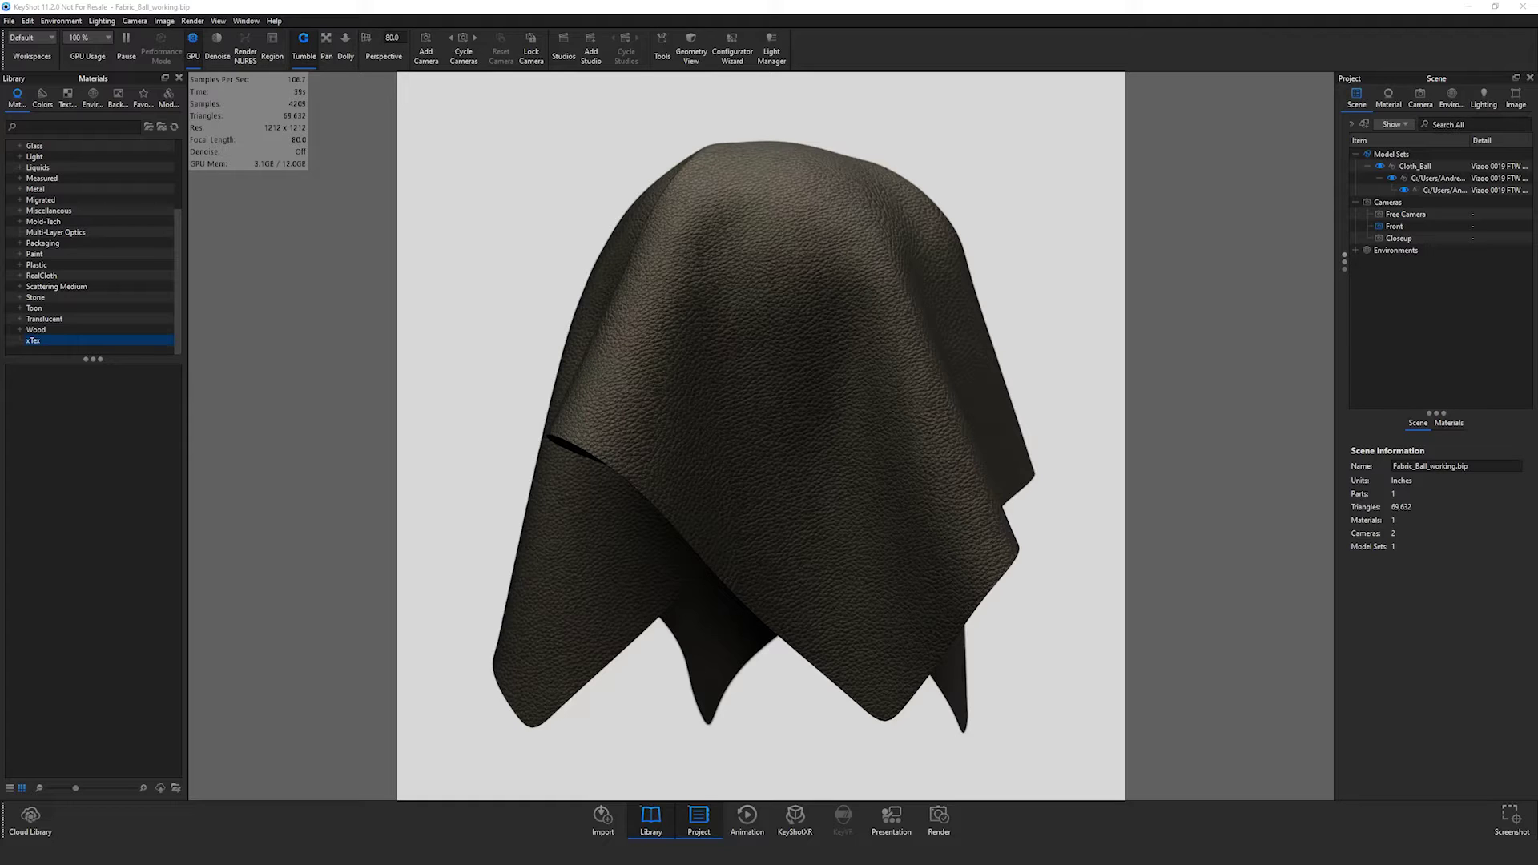
- Switch to File Explorer and examine the Prompt27_U3M_PBR folder's .u3m file and the images in its textures folder
{"action": "key", "text": "alt+Tab"}
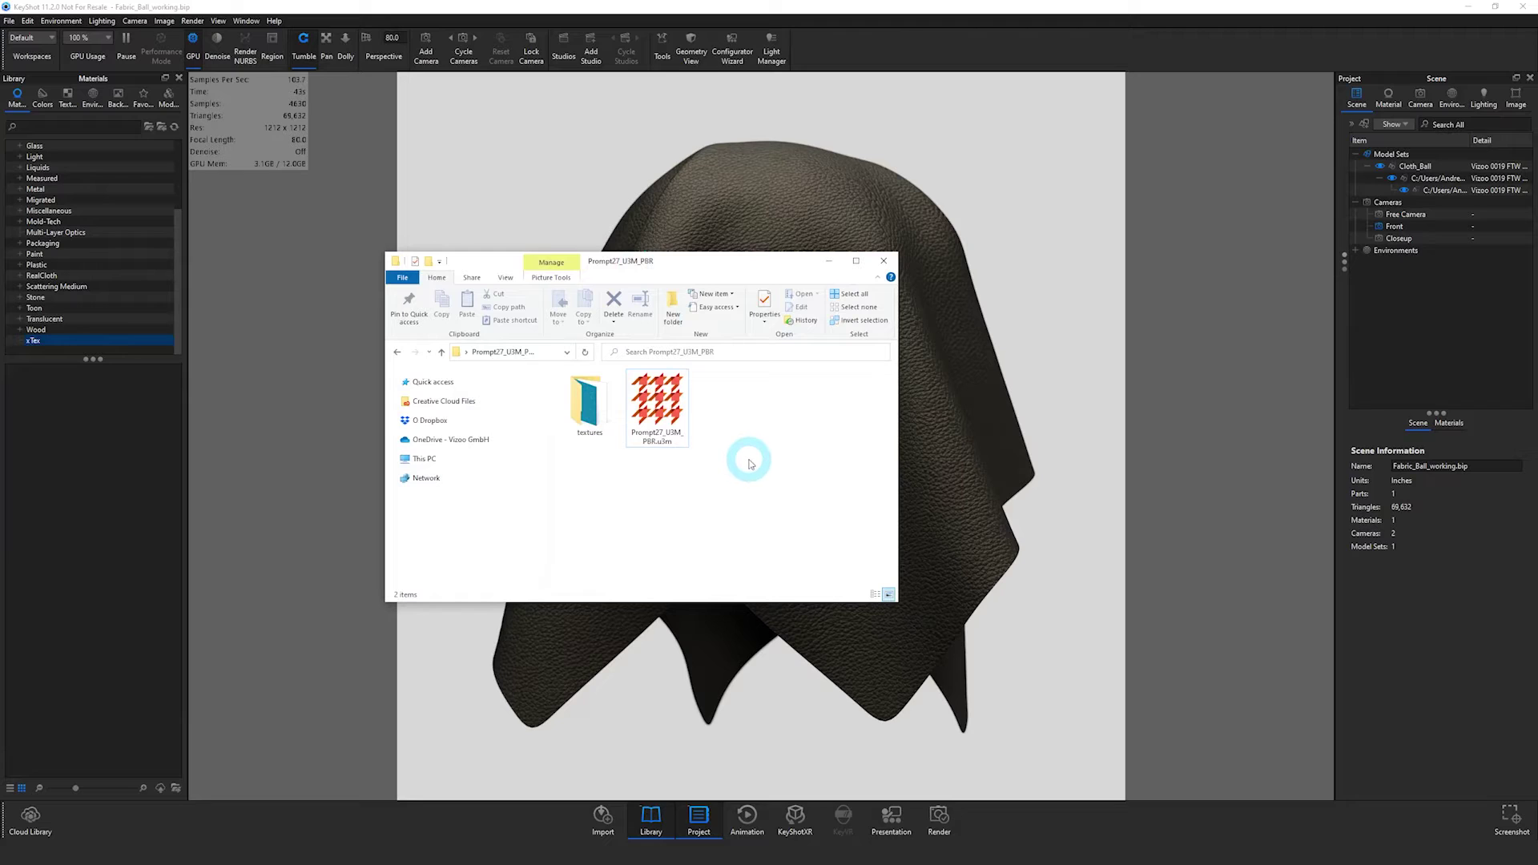
{"action": "left_click", "coordinate": [677, 394]}
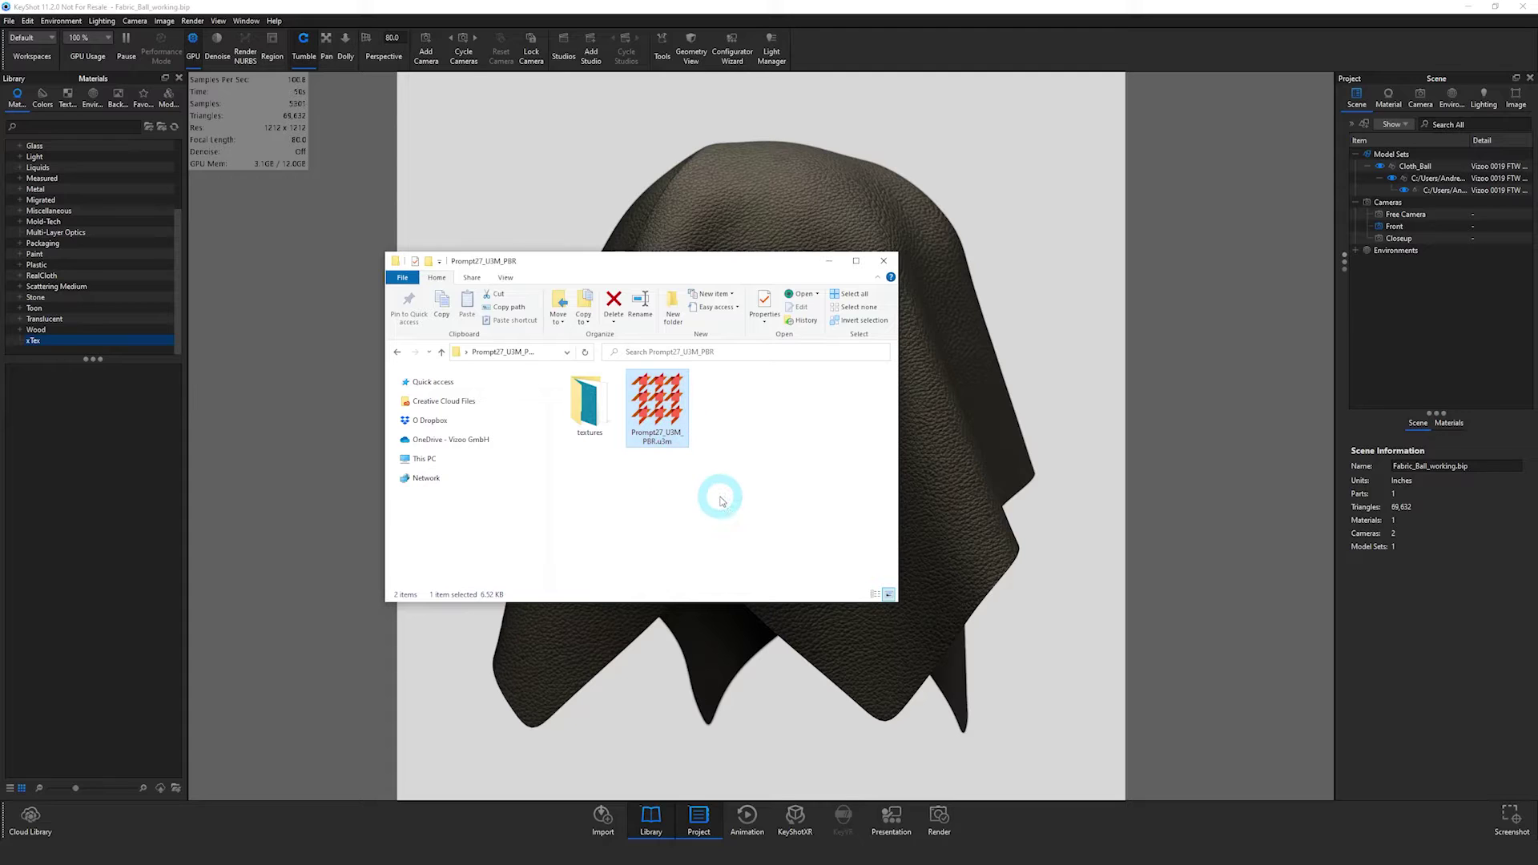
{"action": "left_click", "coordinate": [593, 407]}
{"action": "double_click", "coordinate": [595, 409]}
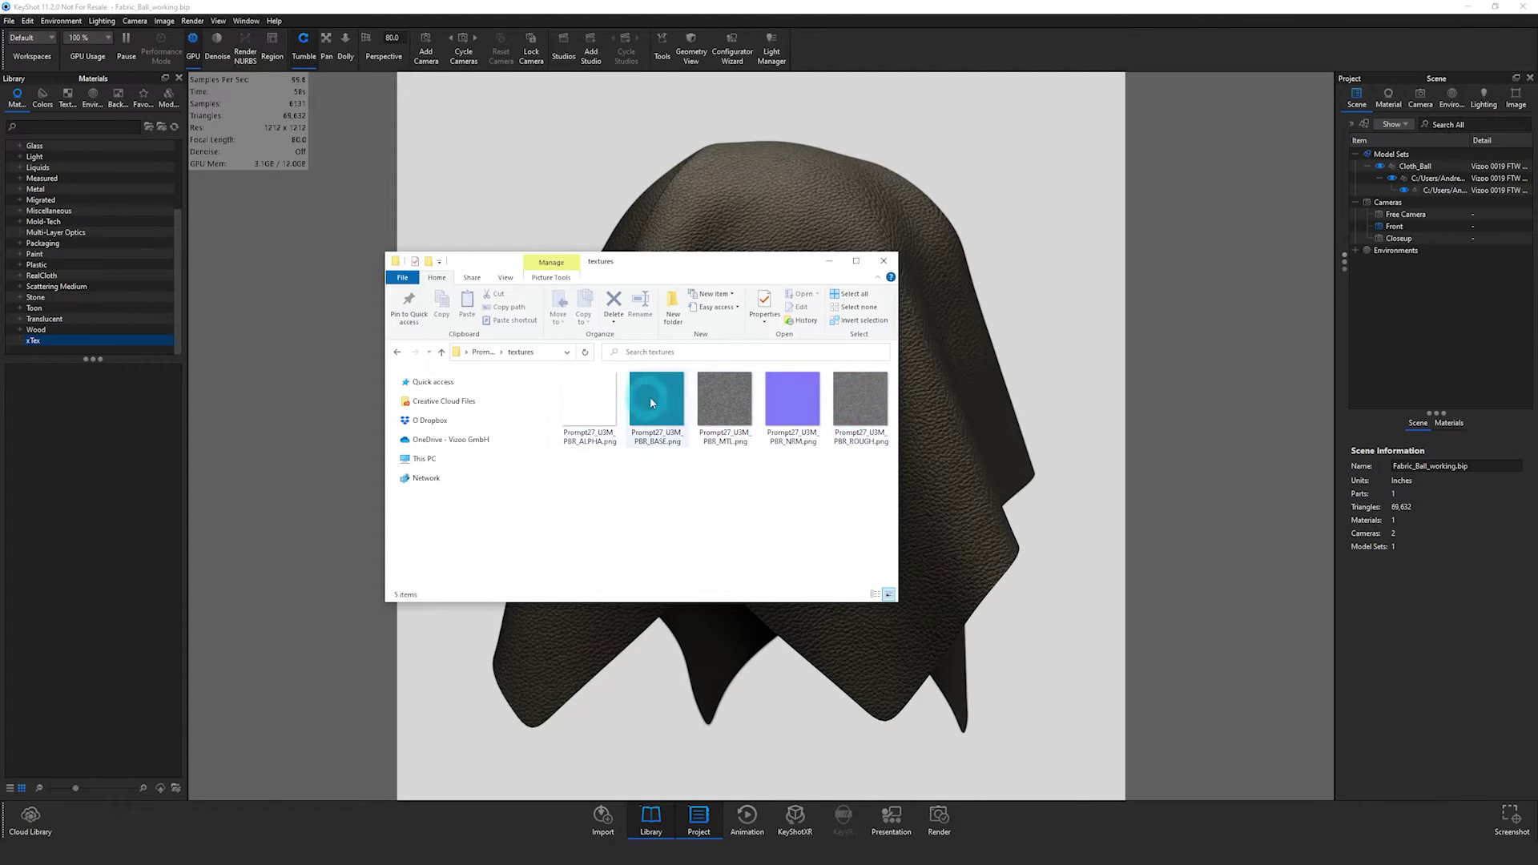
{"action": "left_click", "coordinate": [441, 352]}
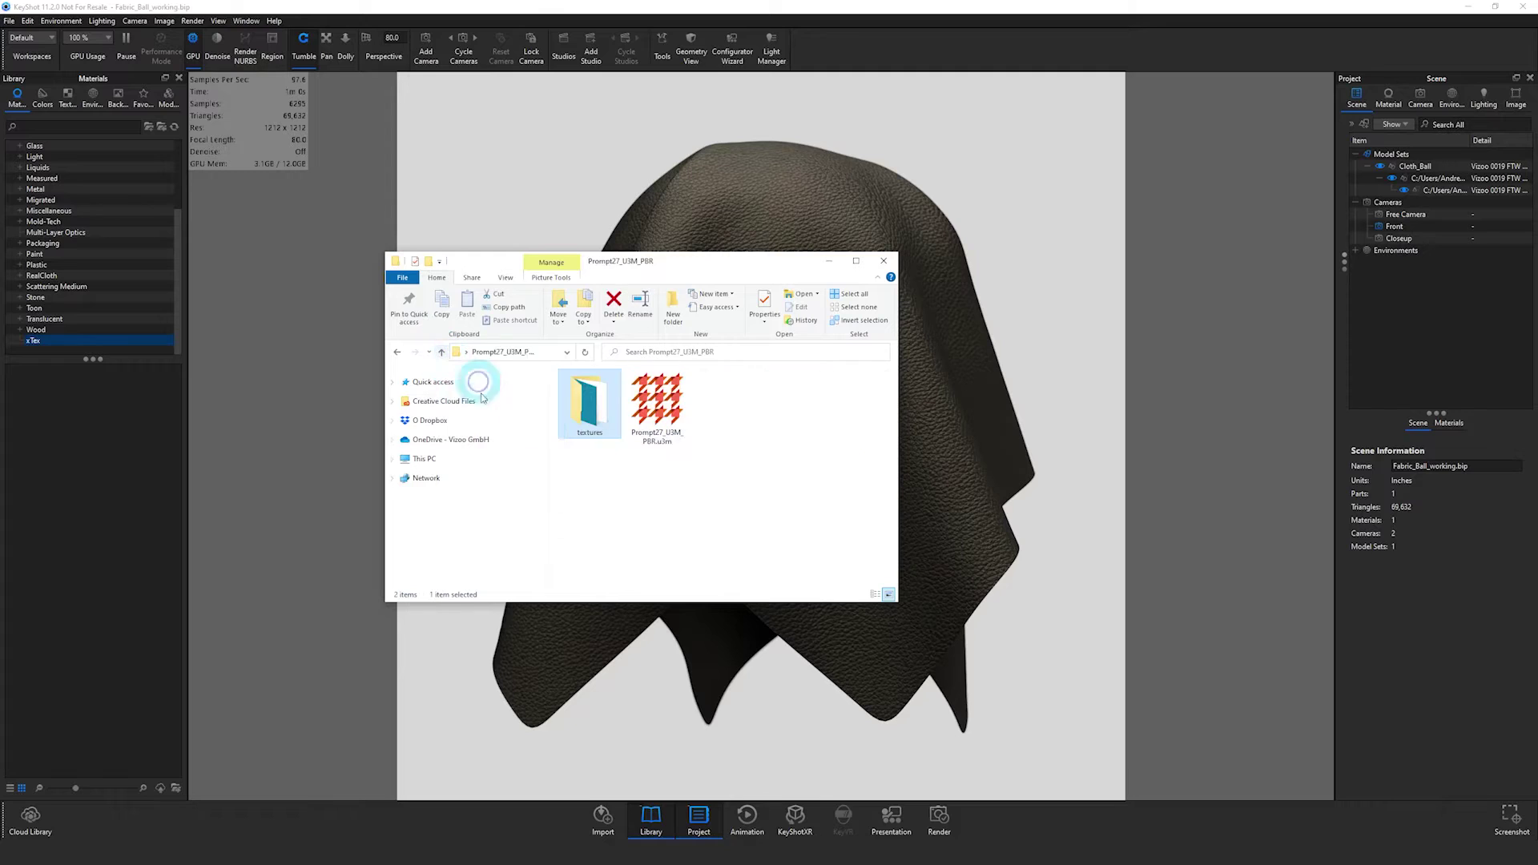
{"action": "left_click", "coordinate": [657, 405]}
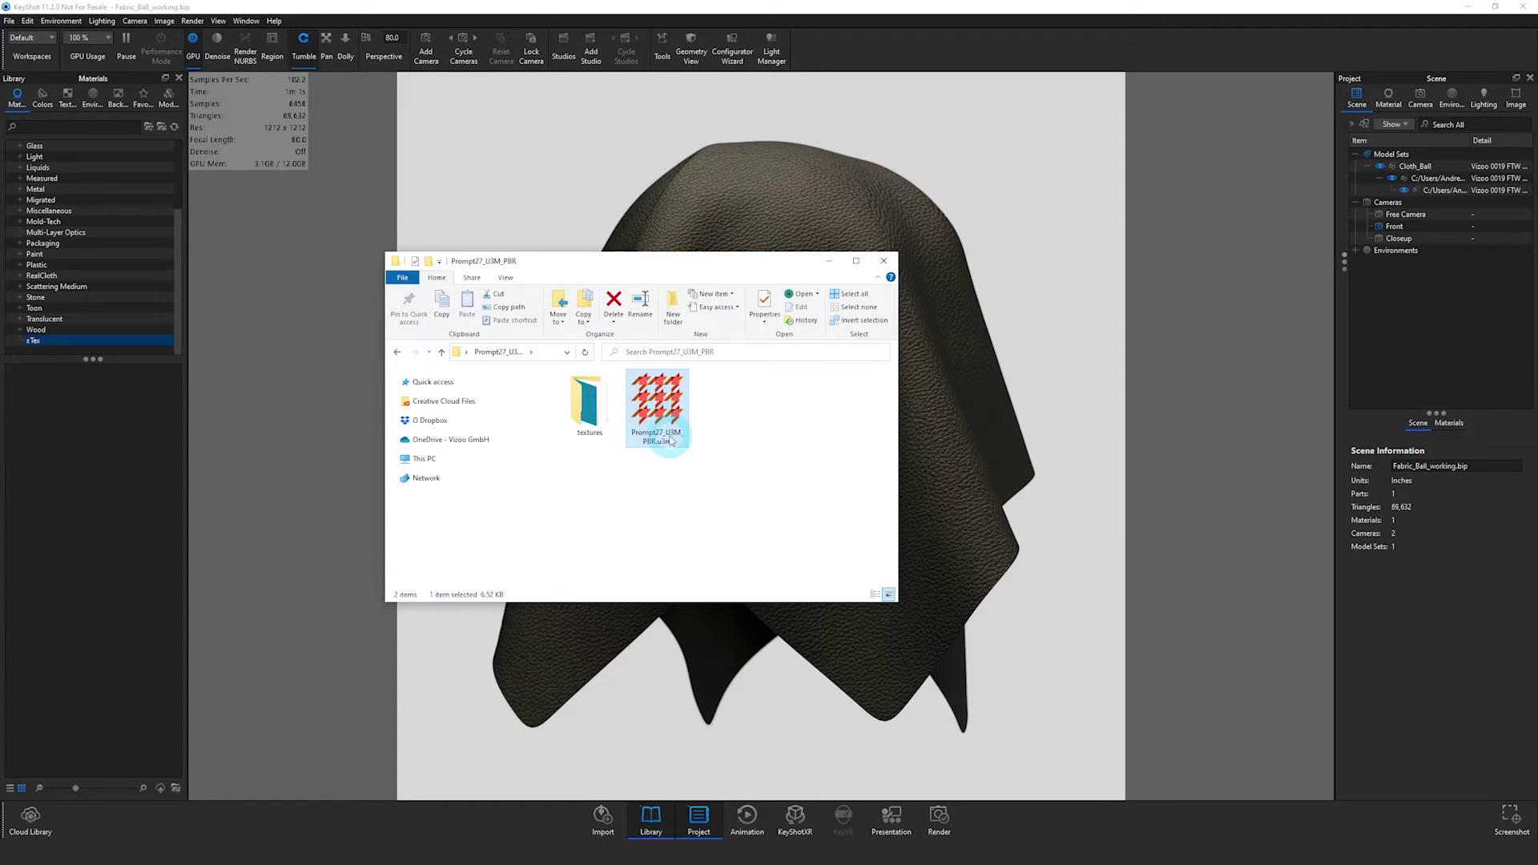
{"action": "left_click_drag", "start_coordinate": [671, 440], "coordinate": [764, 428]}
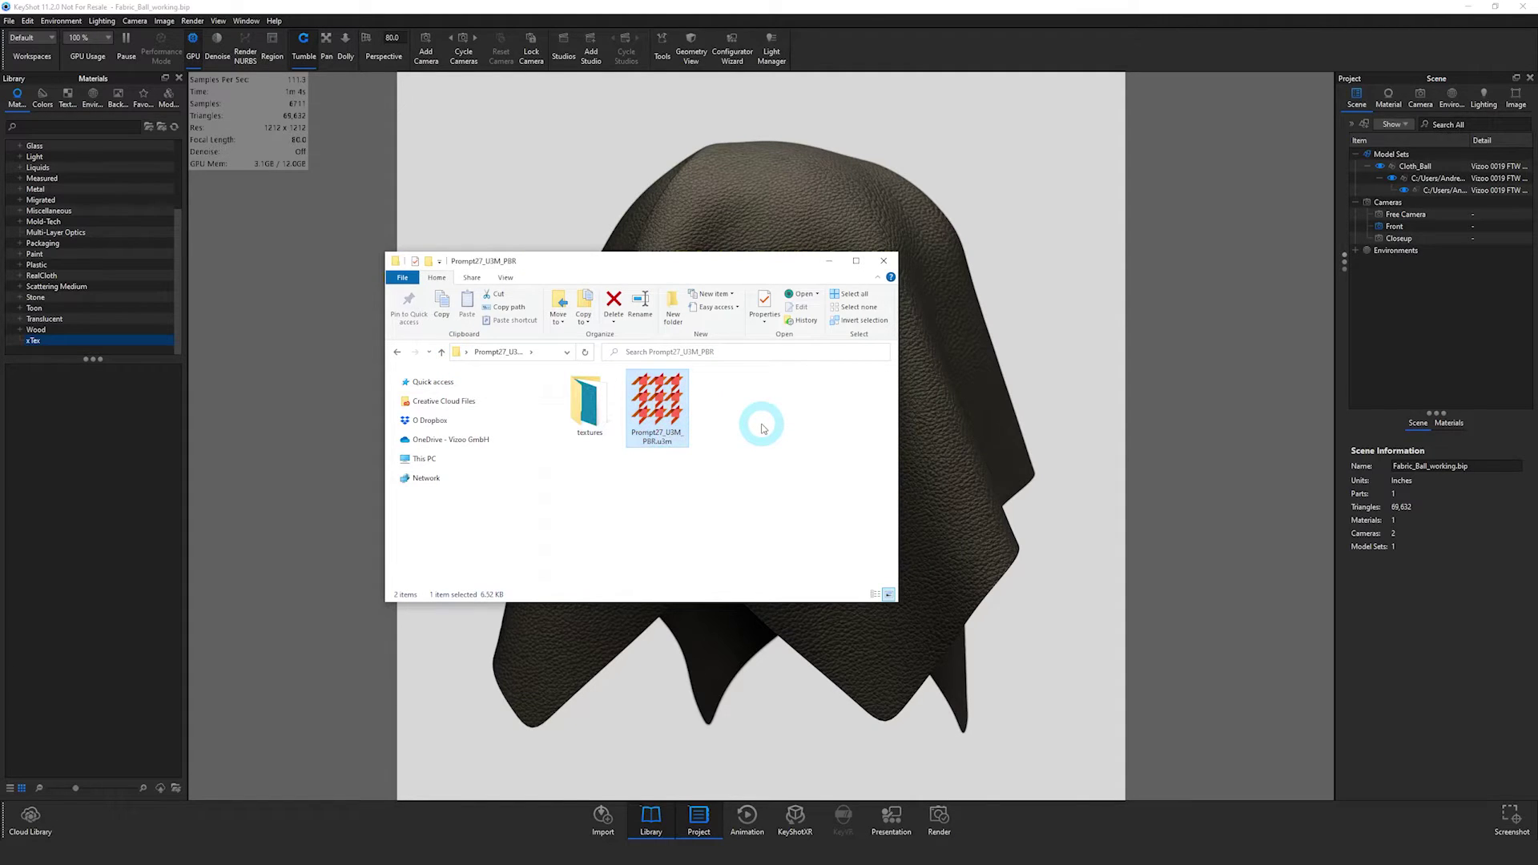
{"action": "left_click_drag", "start_coordinate": [763, 428], "coordinate": [710, 248]}
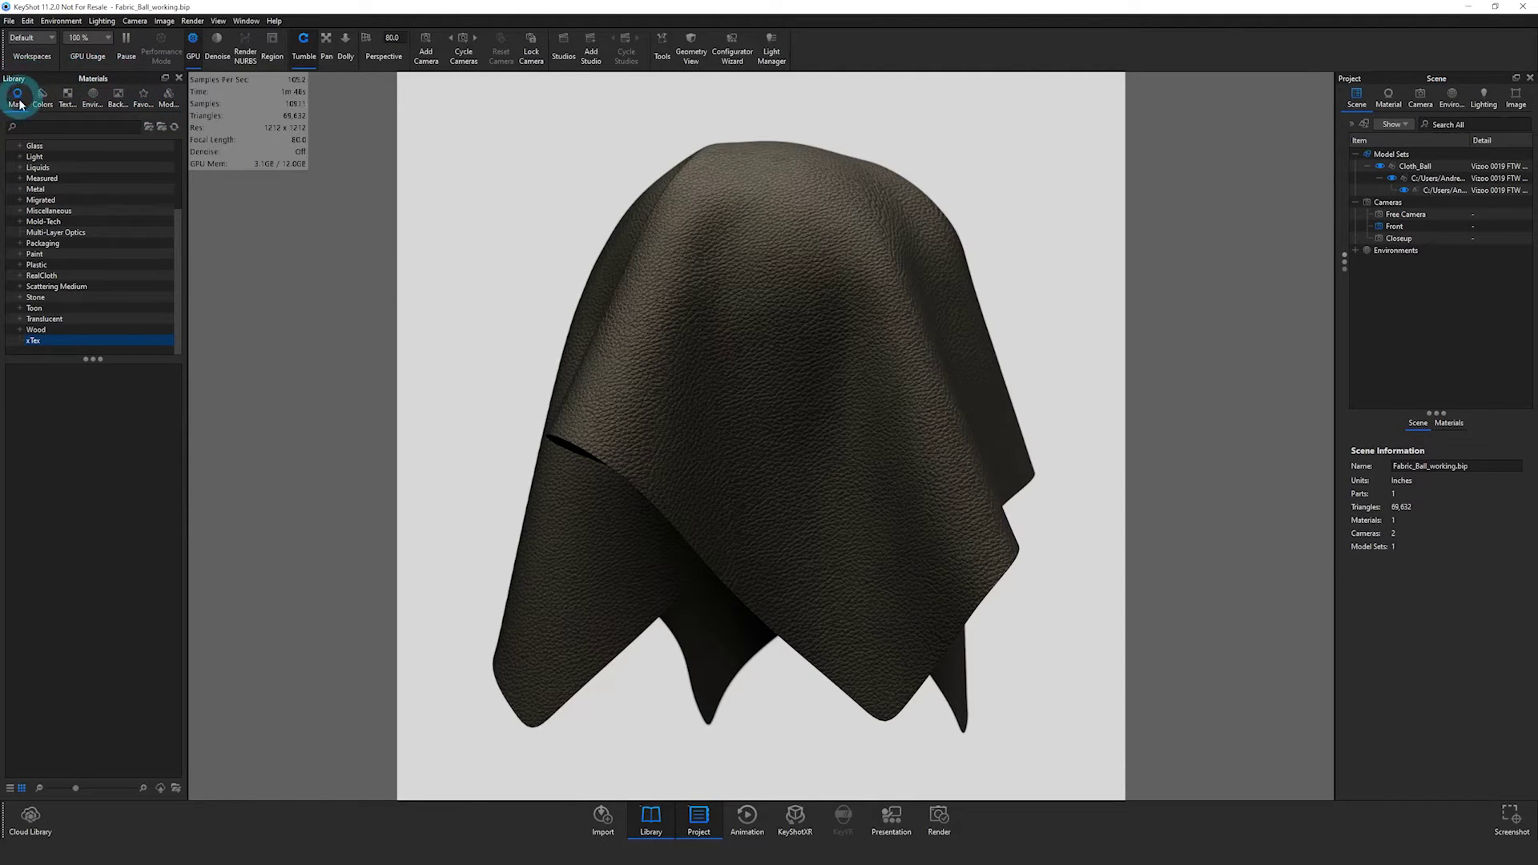
- Import Prompt27_U3M_PBR.u3m into the xTex folder of the material library
{"action": "double_click", "coordinate": [36, 342]}
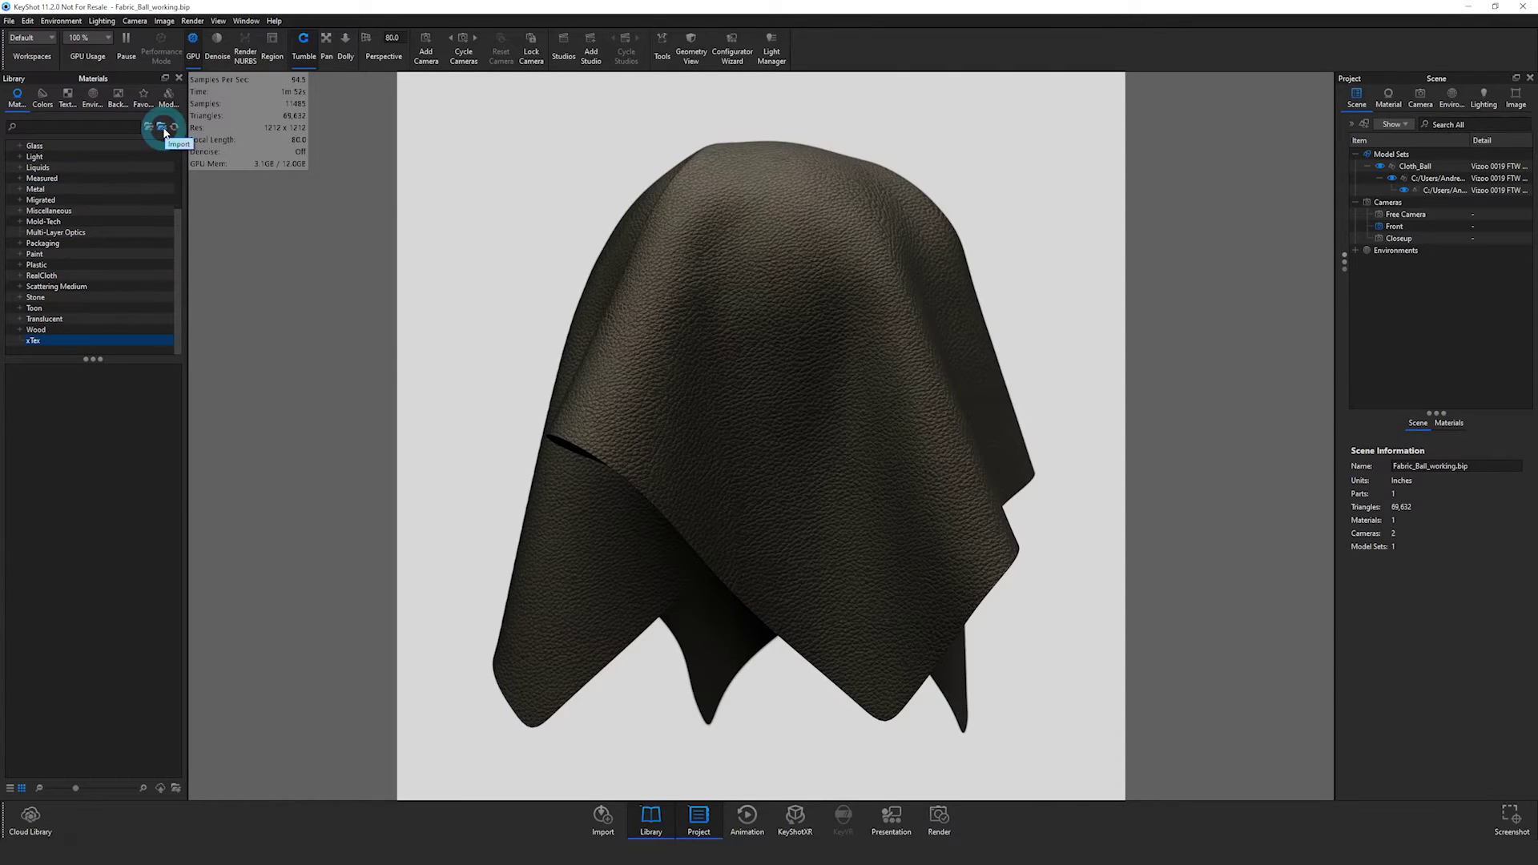
{"action": "left_click", "coordinate": [164, 131]}
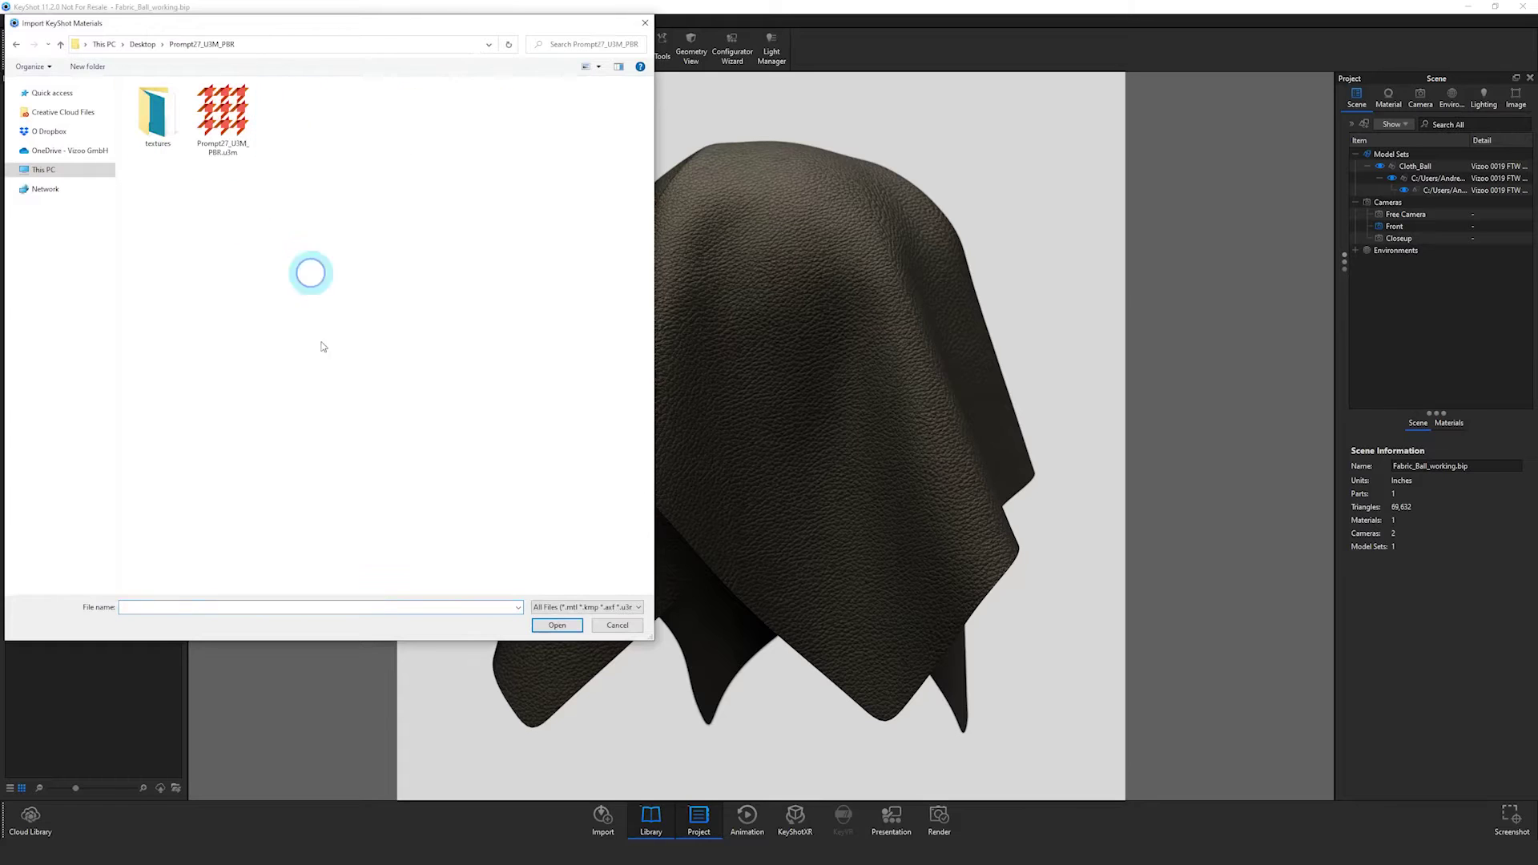
{"action": "left_click", "coordinate": [227, 128]}
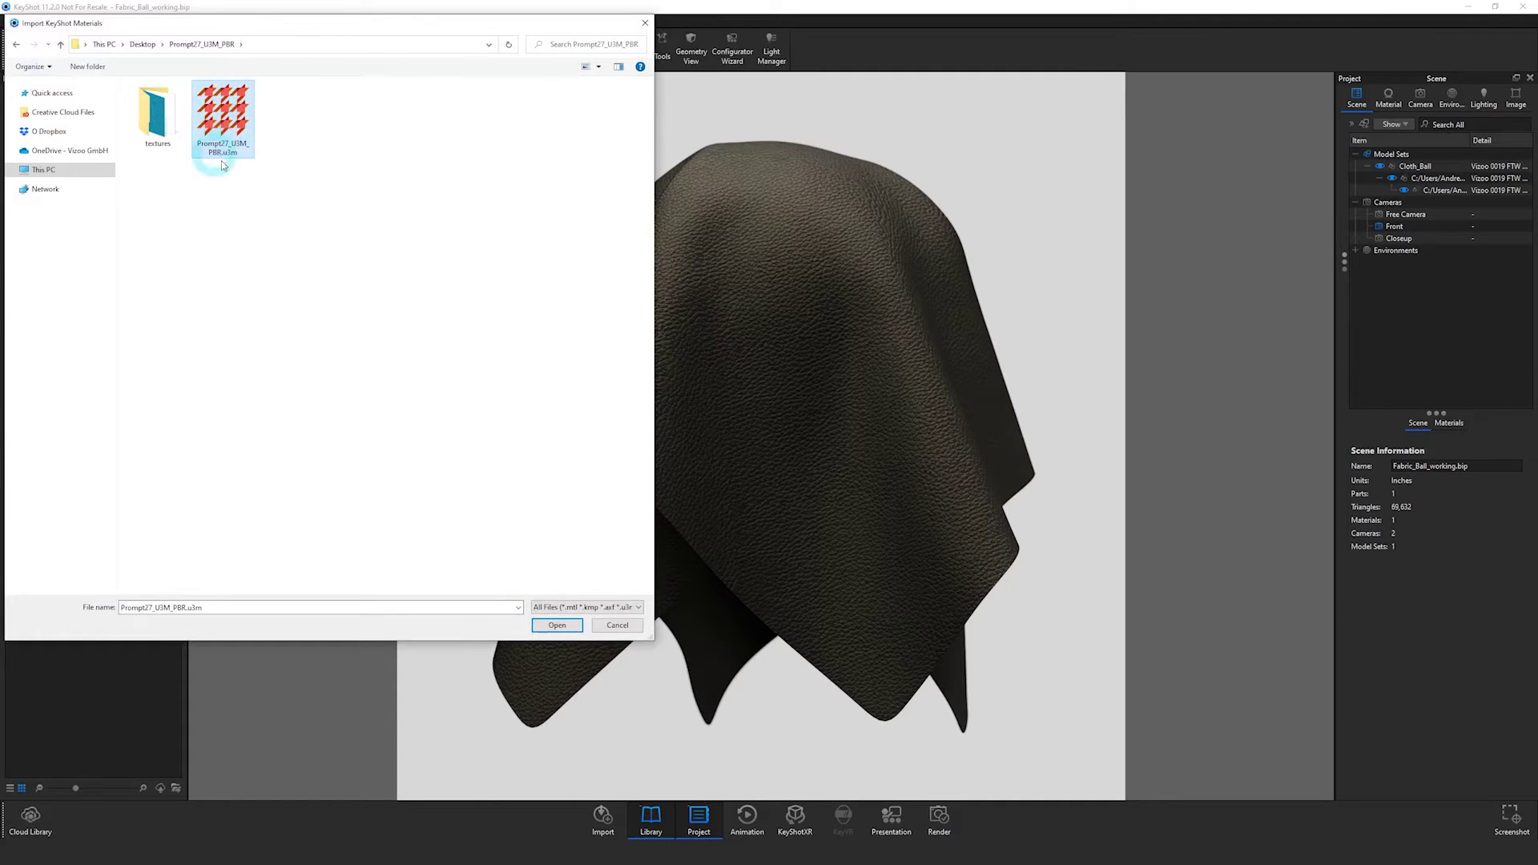
{"action": "left_click", "coordinate": [553, 626]}
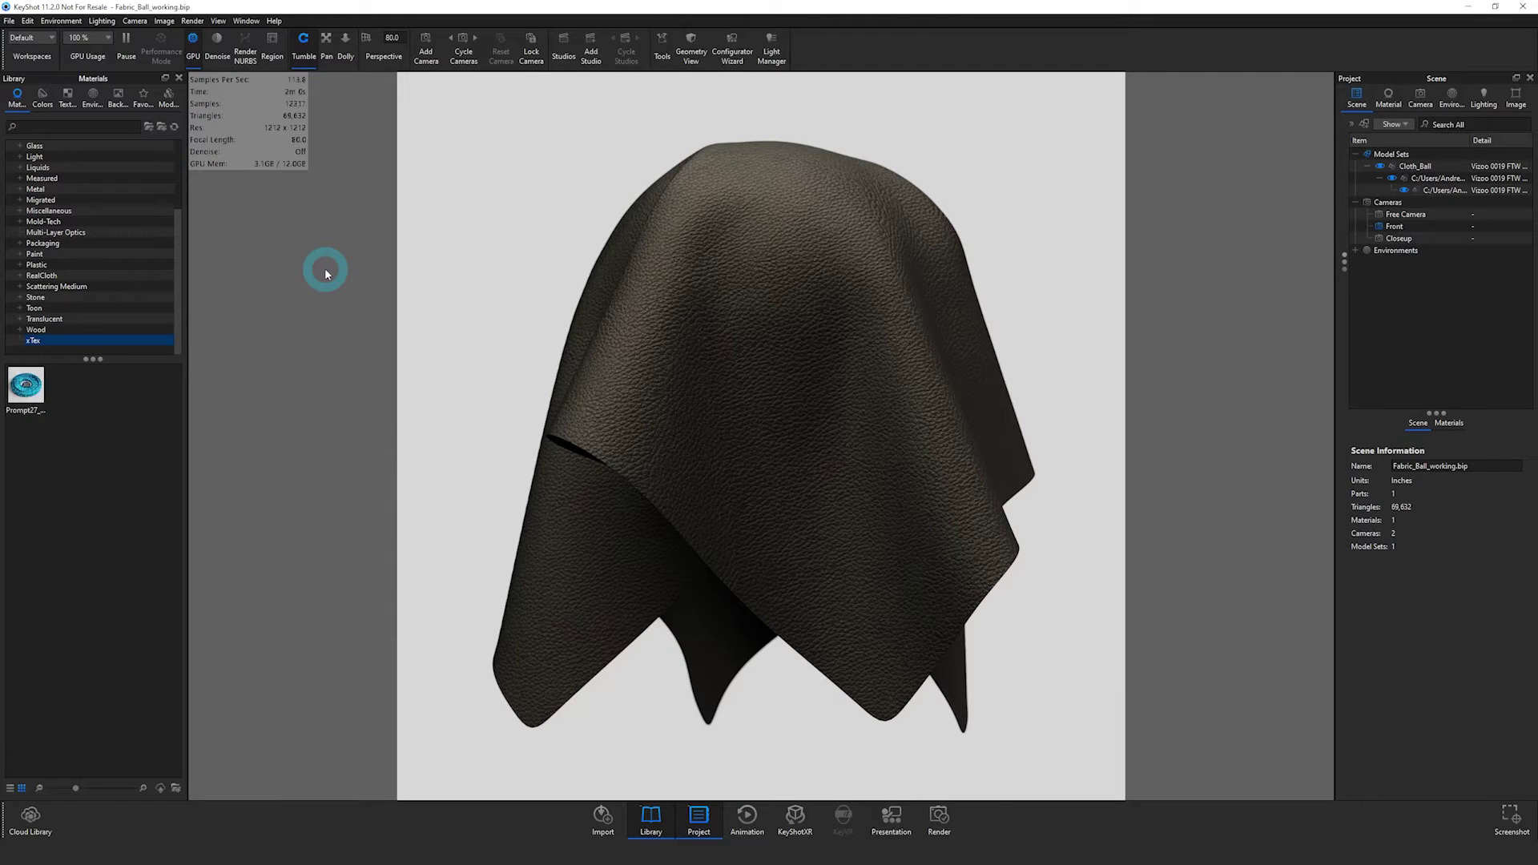
- Apply the imported Prompt27 material from the xTex folder to the draped cloth model
{"action": "left_click", "coordinate": [25, 385]}
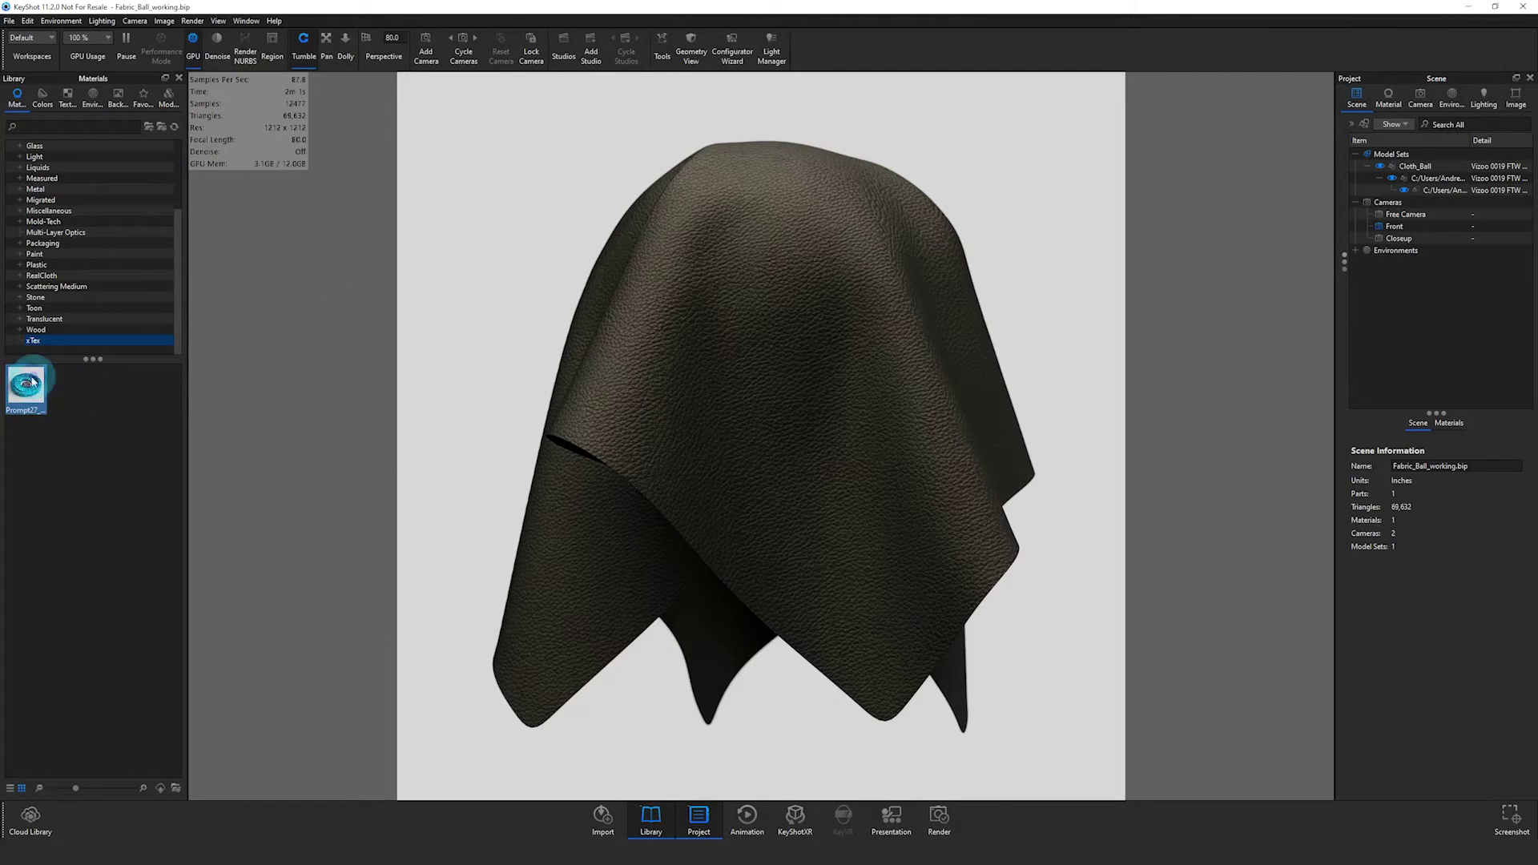
{"action": "left_click", "coordinate": [33, 124]}
{"action": "left_click", "coordinate": [34, 448]}
{"action": "left_click", "coordinate": [52, 427]}
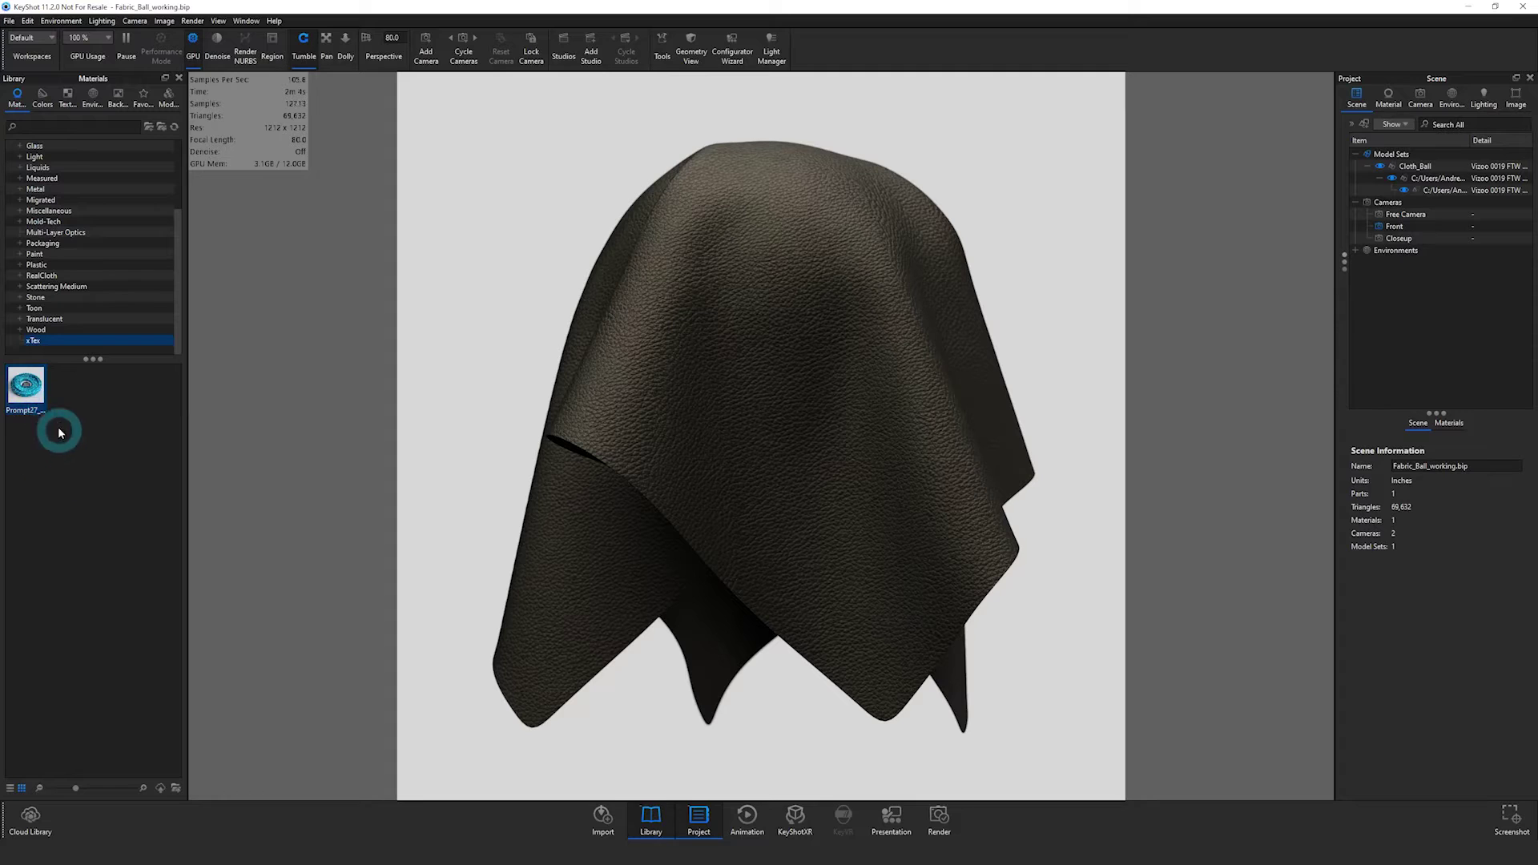
{"action": "left_click_drag", "start_coordinate": [26, 385], "coordinate": [709, 331]}
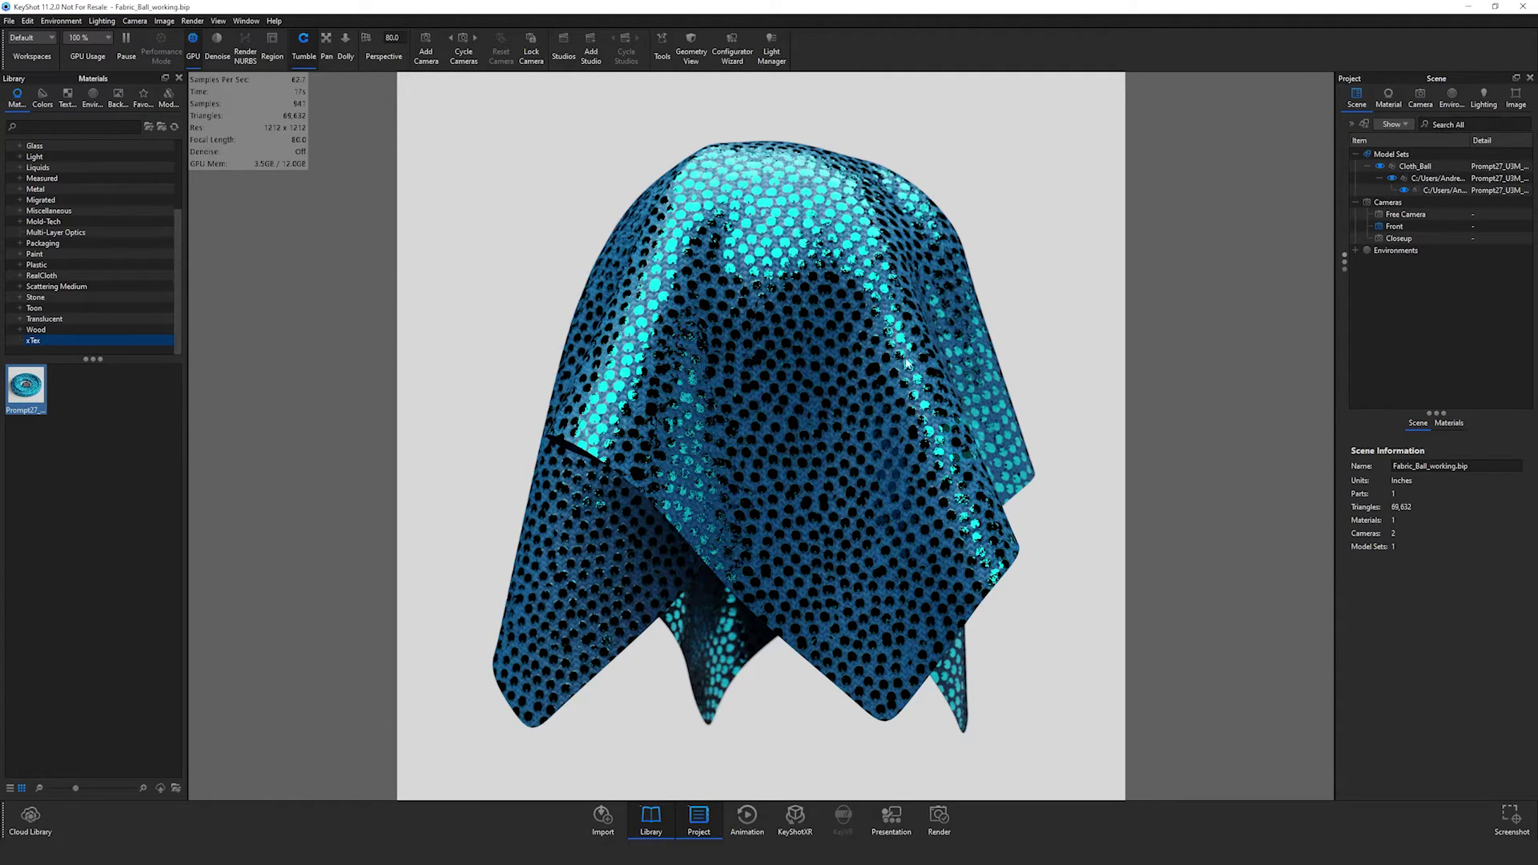
- Open the cloth material's Material Graph and fit all its nodes in the view
{"action": "double_click", "coordinate": [793, 395]}
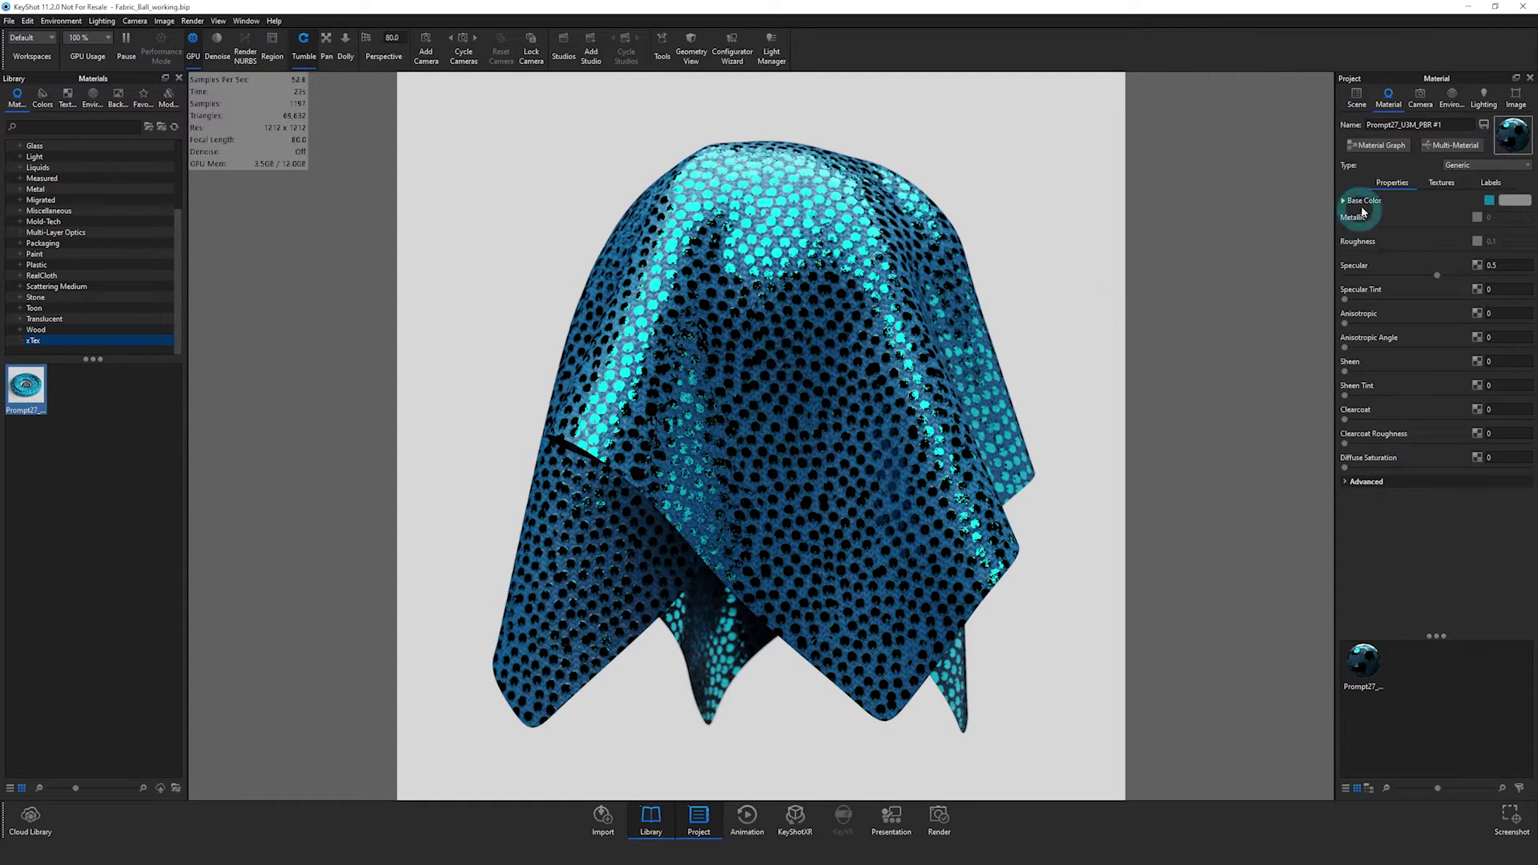
{"action": "left_click", "coordinate": [1372, 148]}
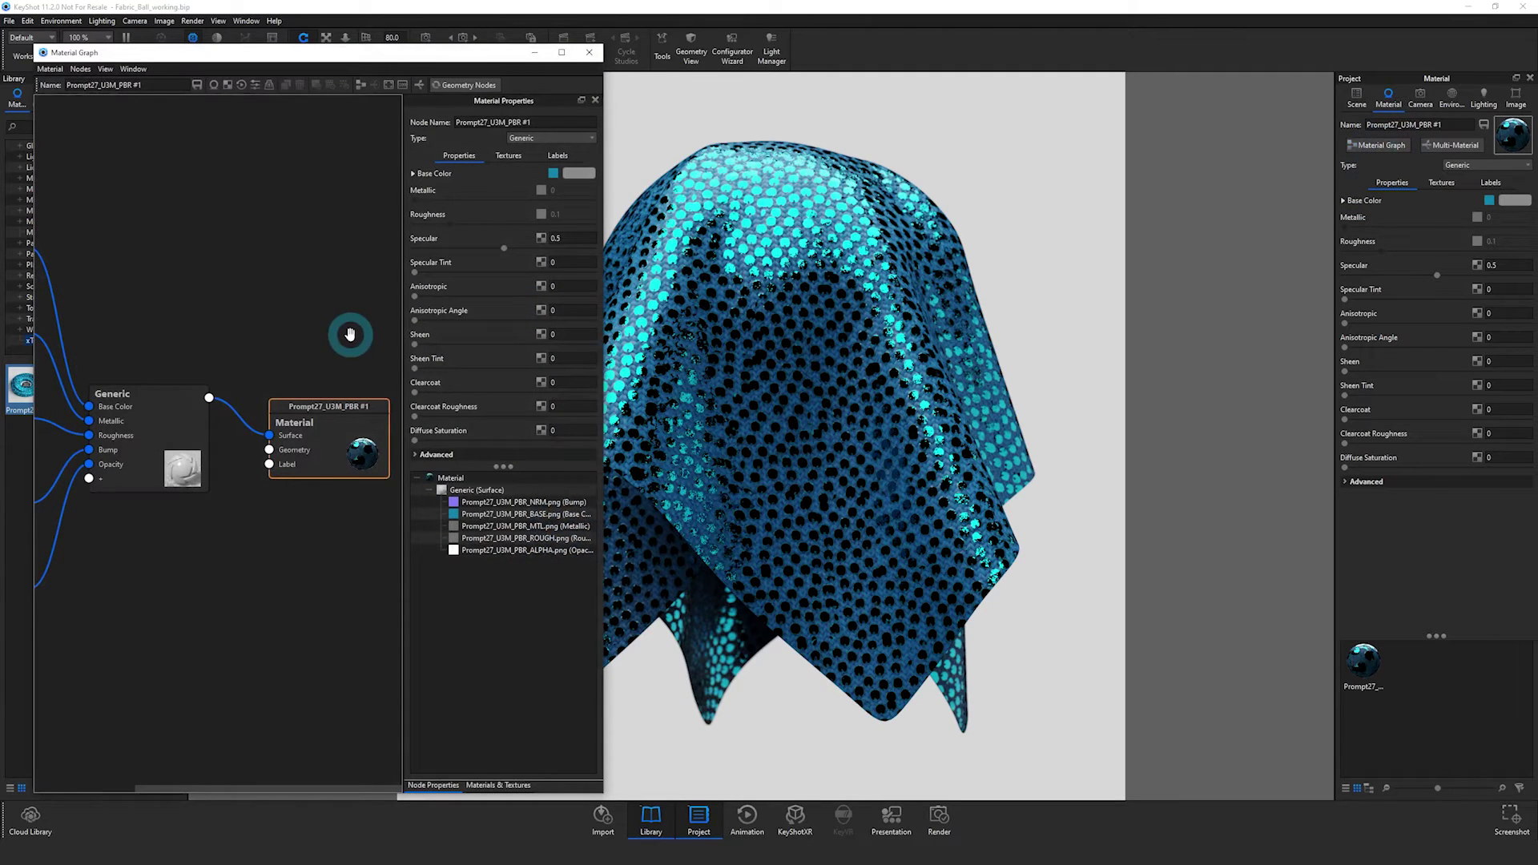
{"action": "key", "text": "f"}
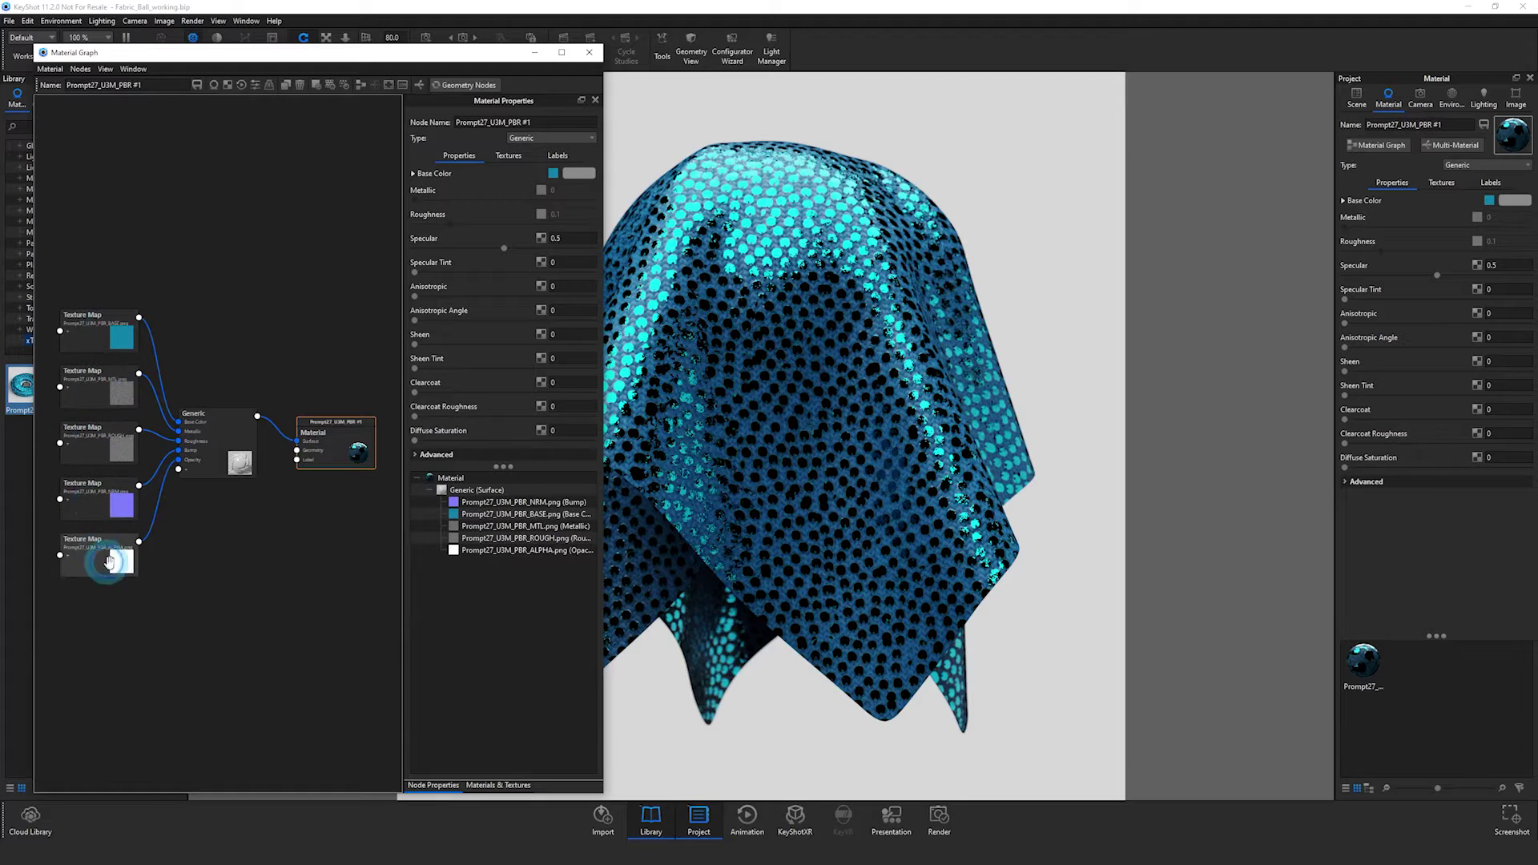
- Add a Displace geometry node to the graph and connect it to the Material node's Geometry input
{"action": "left_click", "coordinate": [279, 532]}
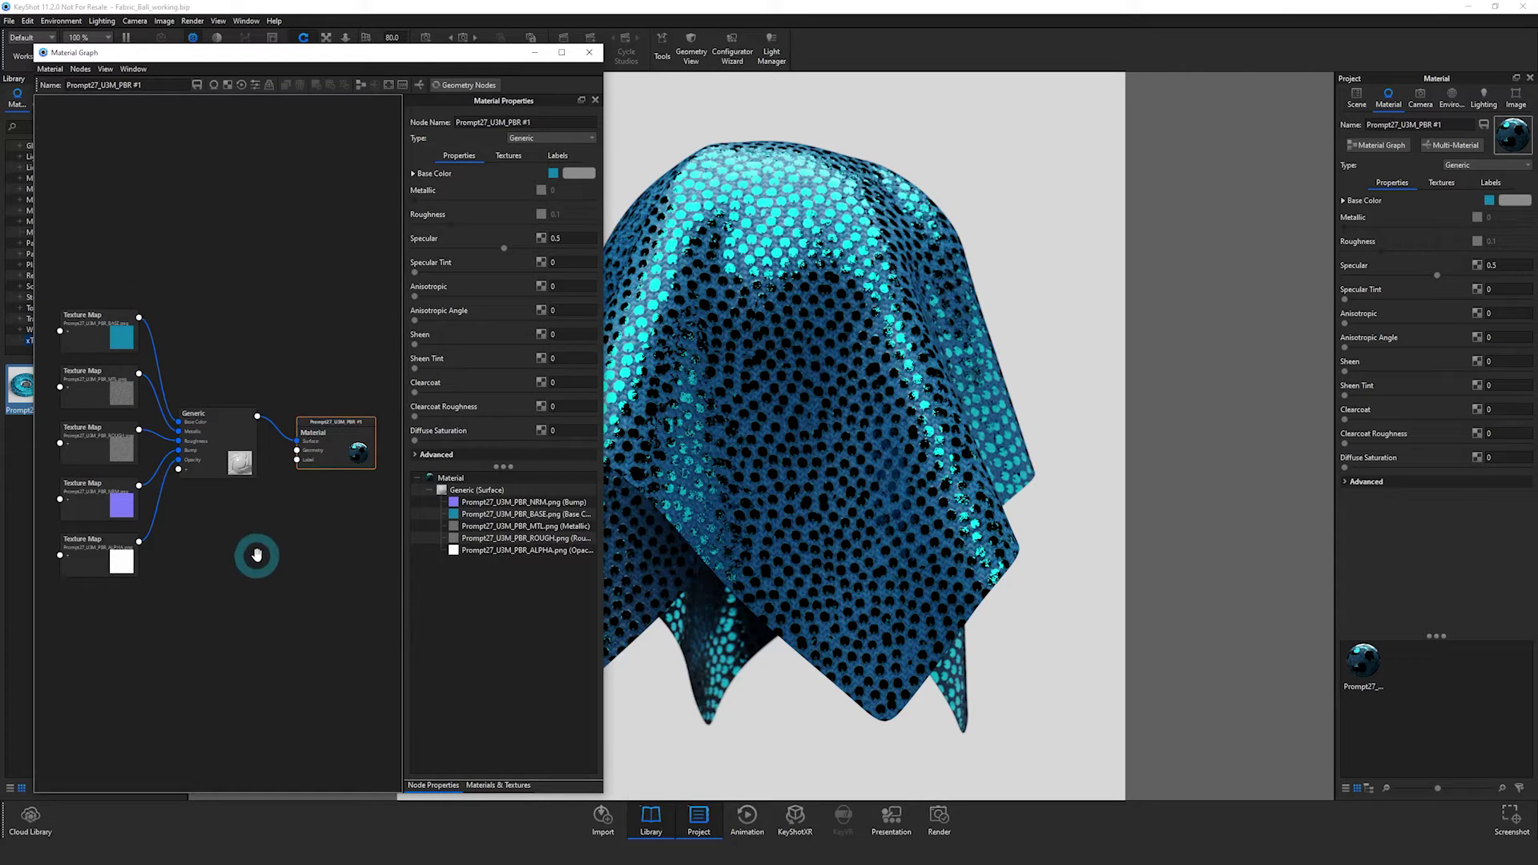
{"action": "right_click", "coordinate": [281, 532]}
{"action": "mouse_move", "coordinate": [305, 553]}
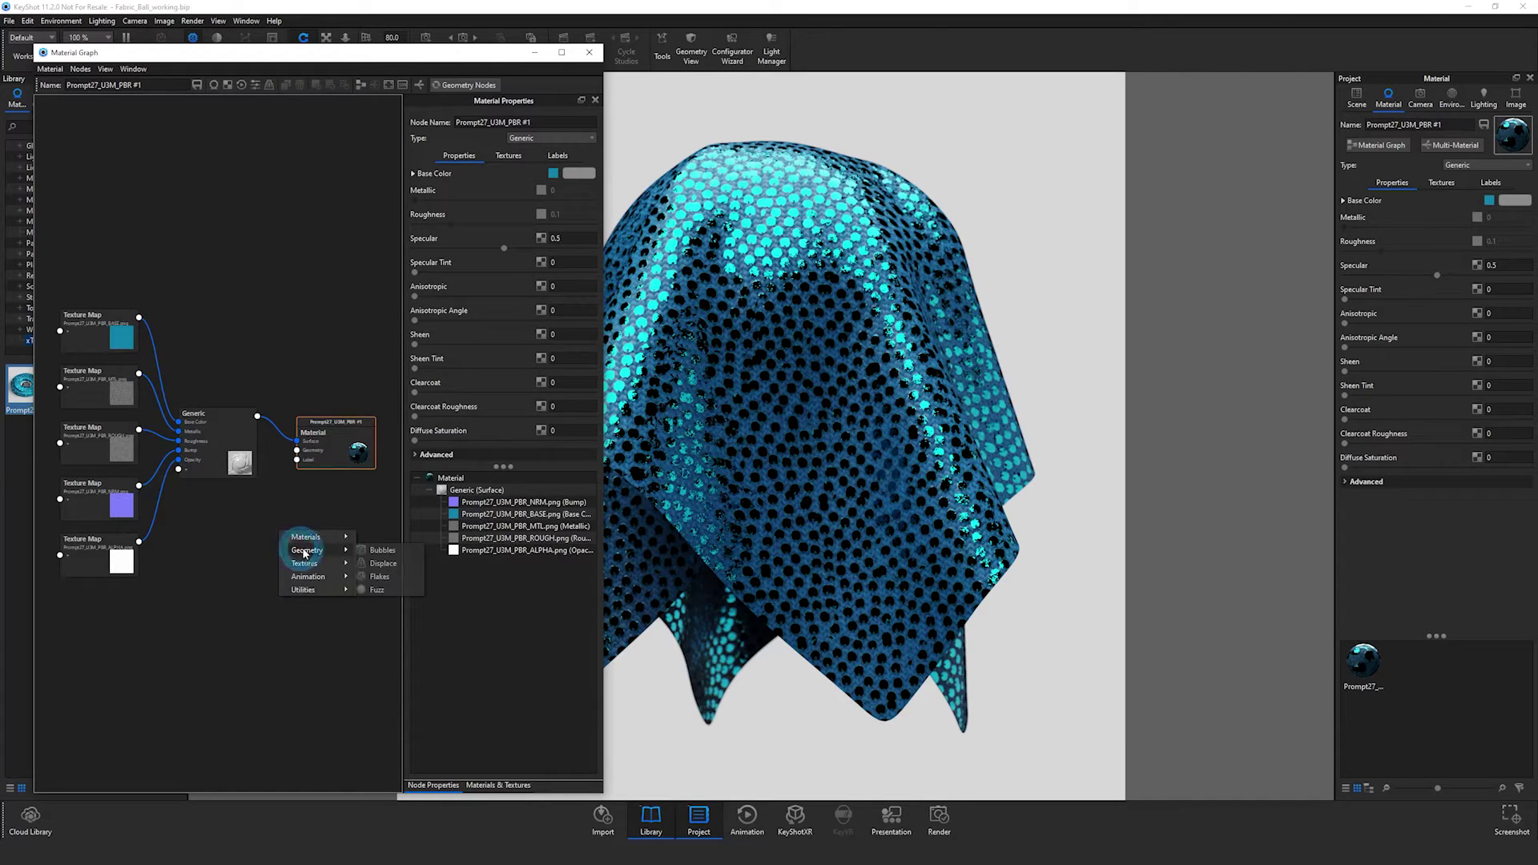
{"action": "left_click", "coordinate": [383, 563]}
{"action": "left_click_drag", "start_coordinate": [298, 544], "coordinate": [297, 450]}
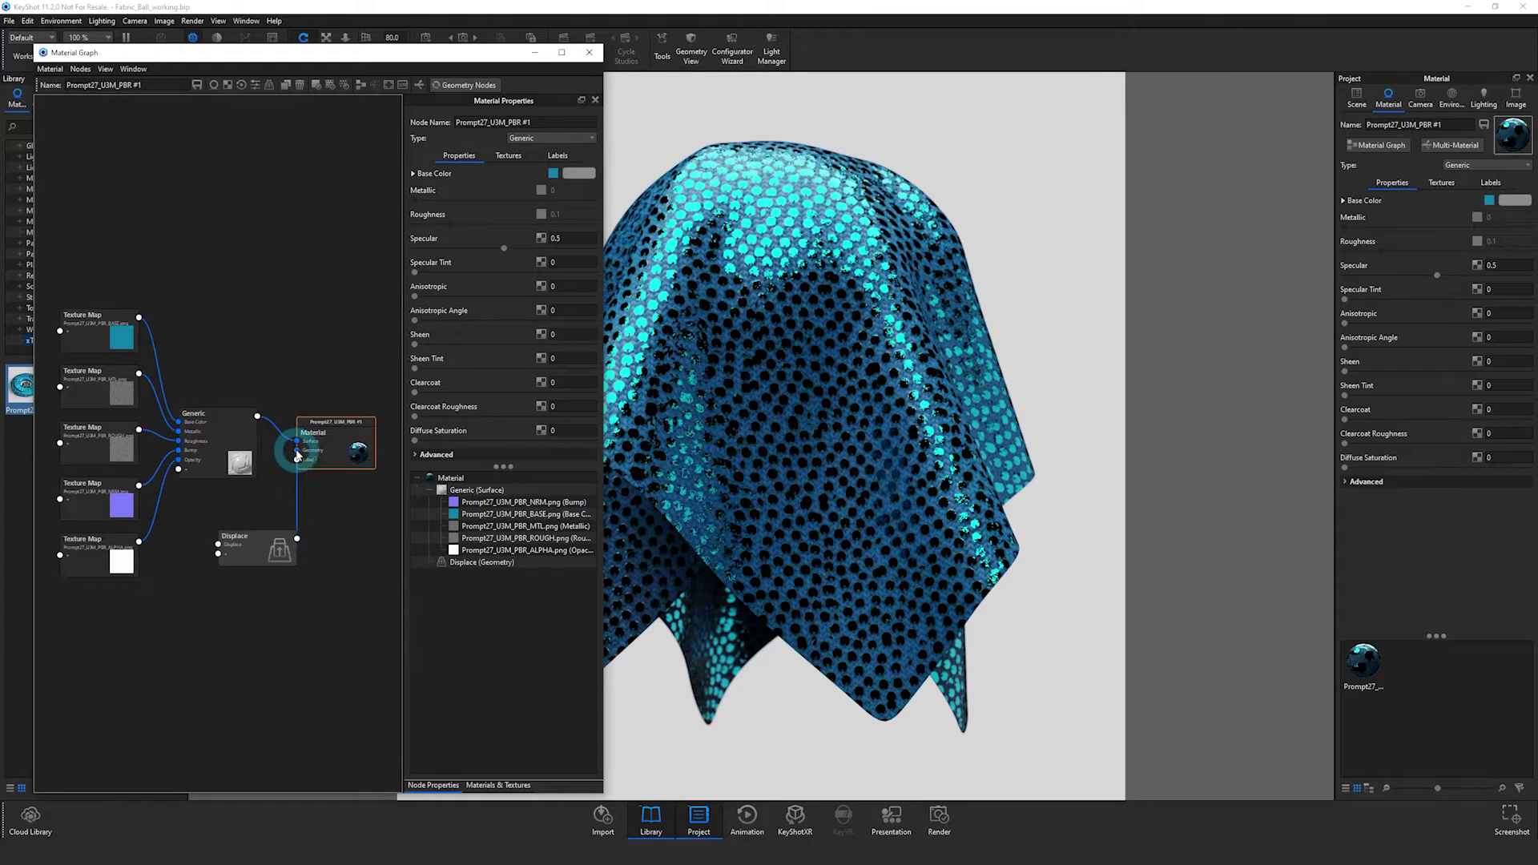
- Duplicate the alpha texture map node, connect the copy to the Displace node's Displace input and select the copy
{"action": "right_click", "coordinate": [82, 543]}
{"action": "left_click", "coordinate": [108, 553]}
{"action": "left_click_drag", "start_coordinate": [108, 553], "coordinate": [219, 555]}
{"action": "left_click", "coordinate": [157, 611]}
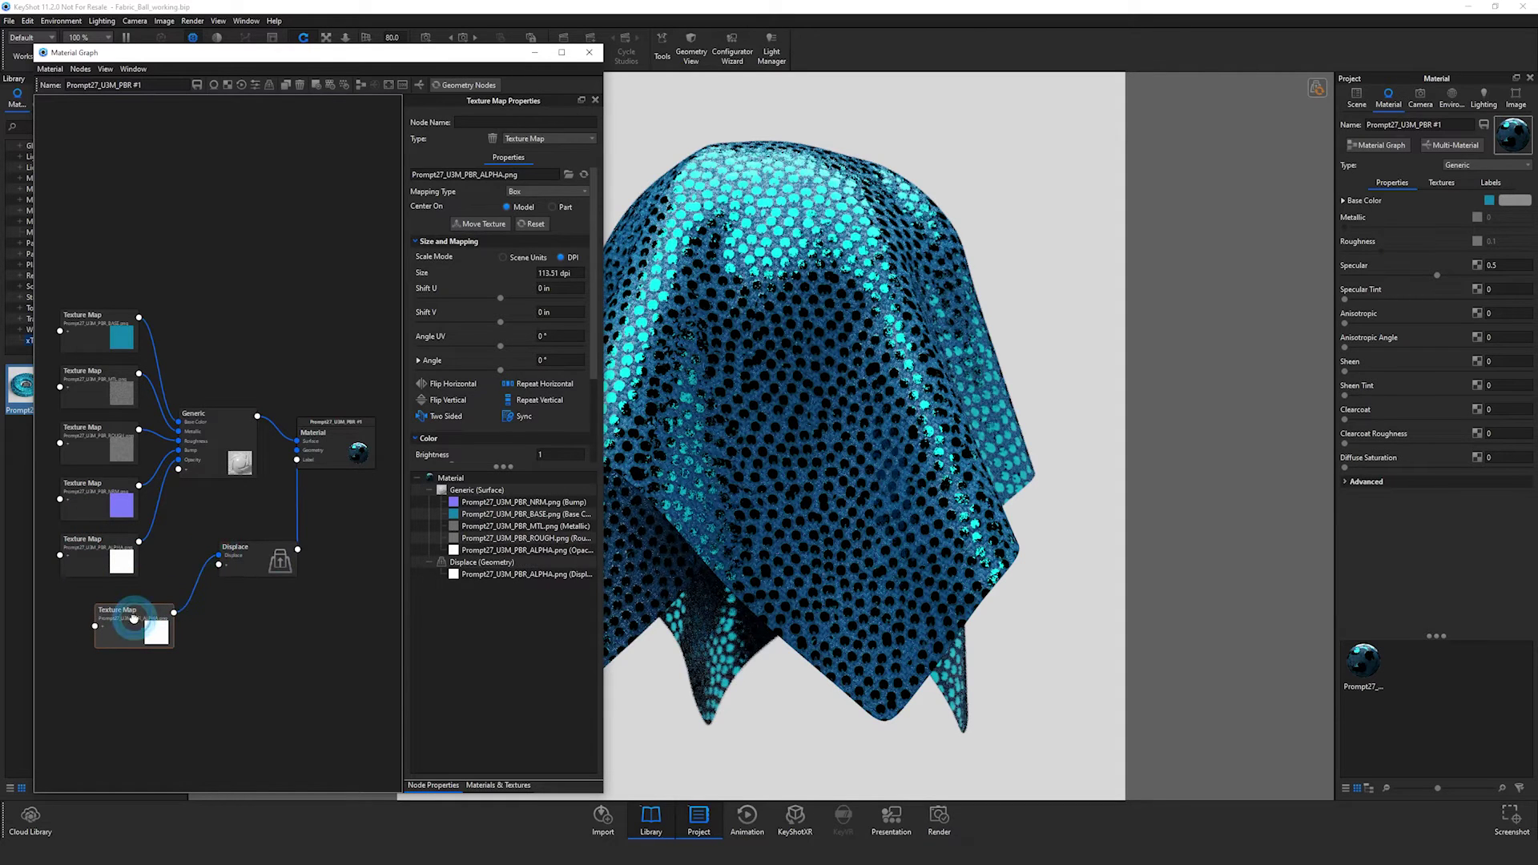
- Browse the textures folder for a replacement image for the copied texture map
{"action": "left_click", "coordinate": [568, 176]}
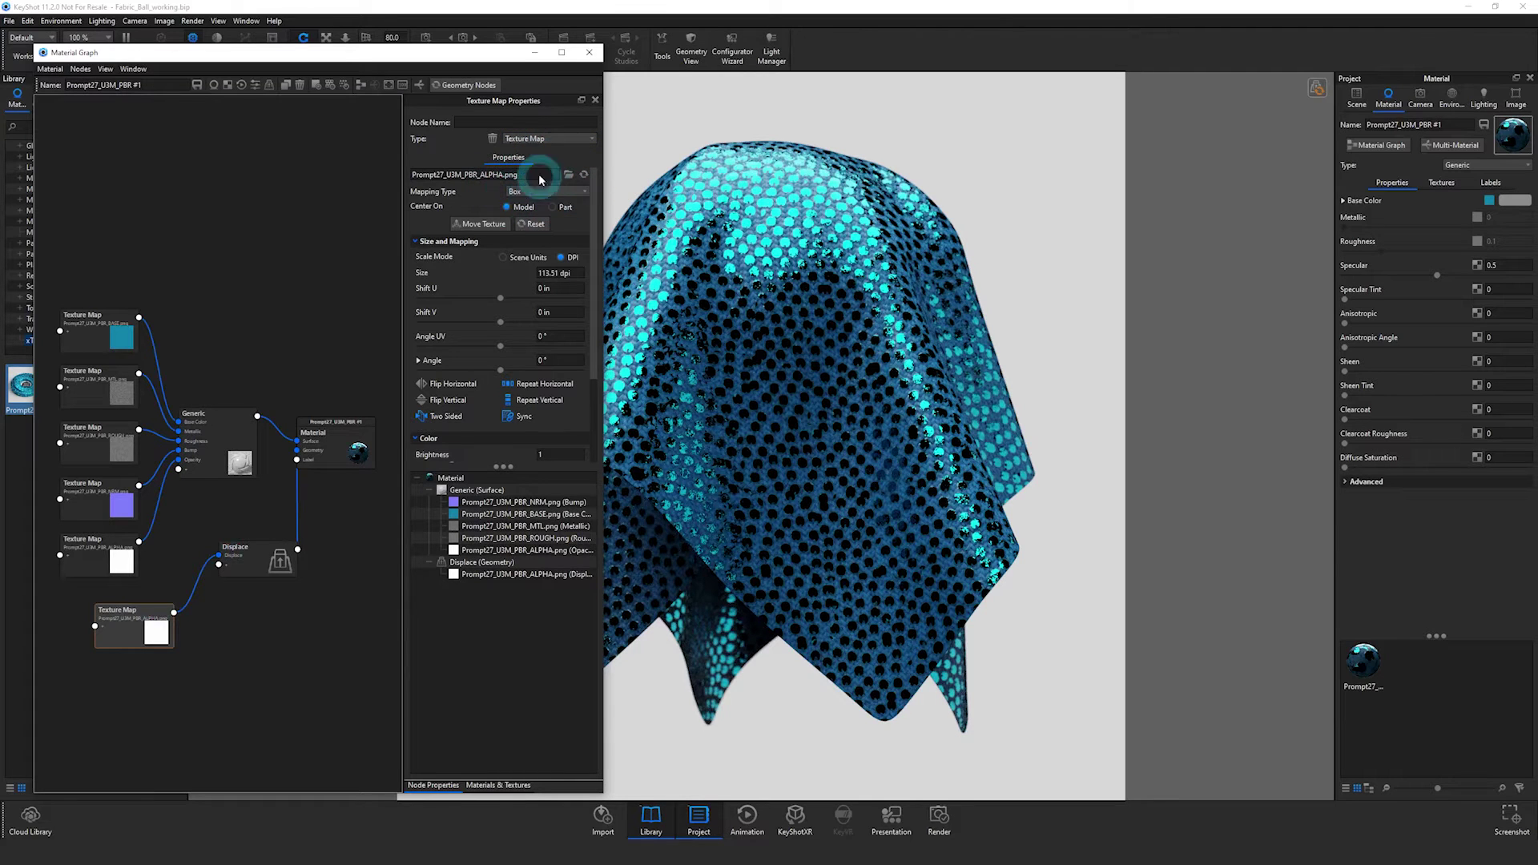
{"action": "left_click", "coordinate": [569, 176]}
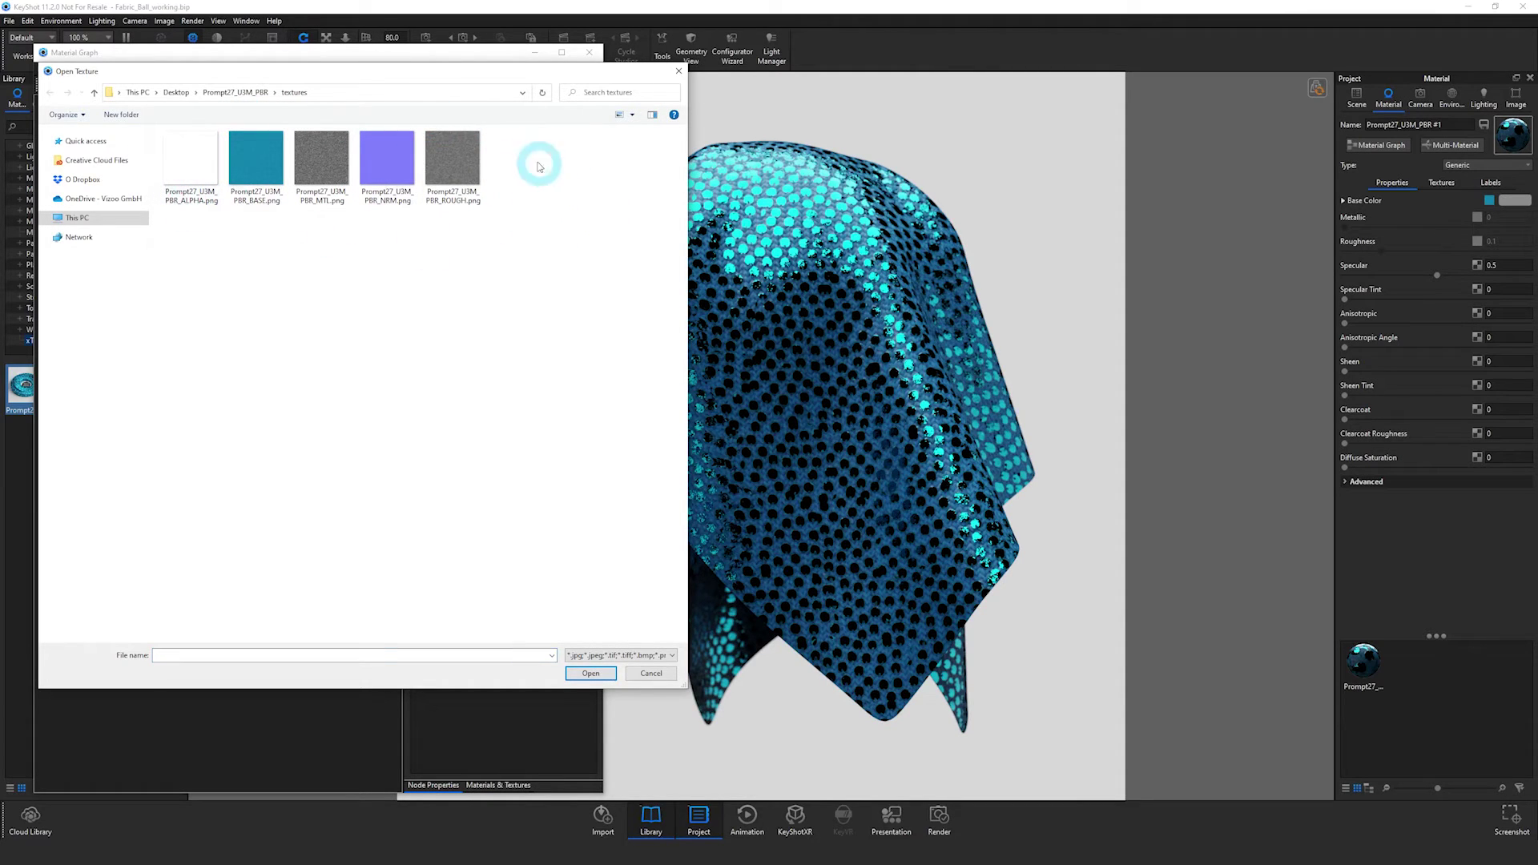
{"action": "left_click", "coordinate": [650, 673]}
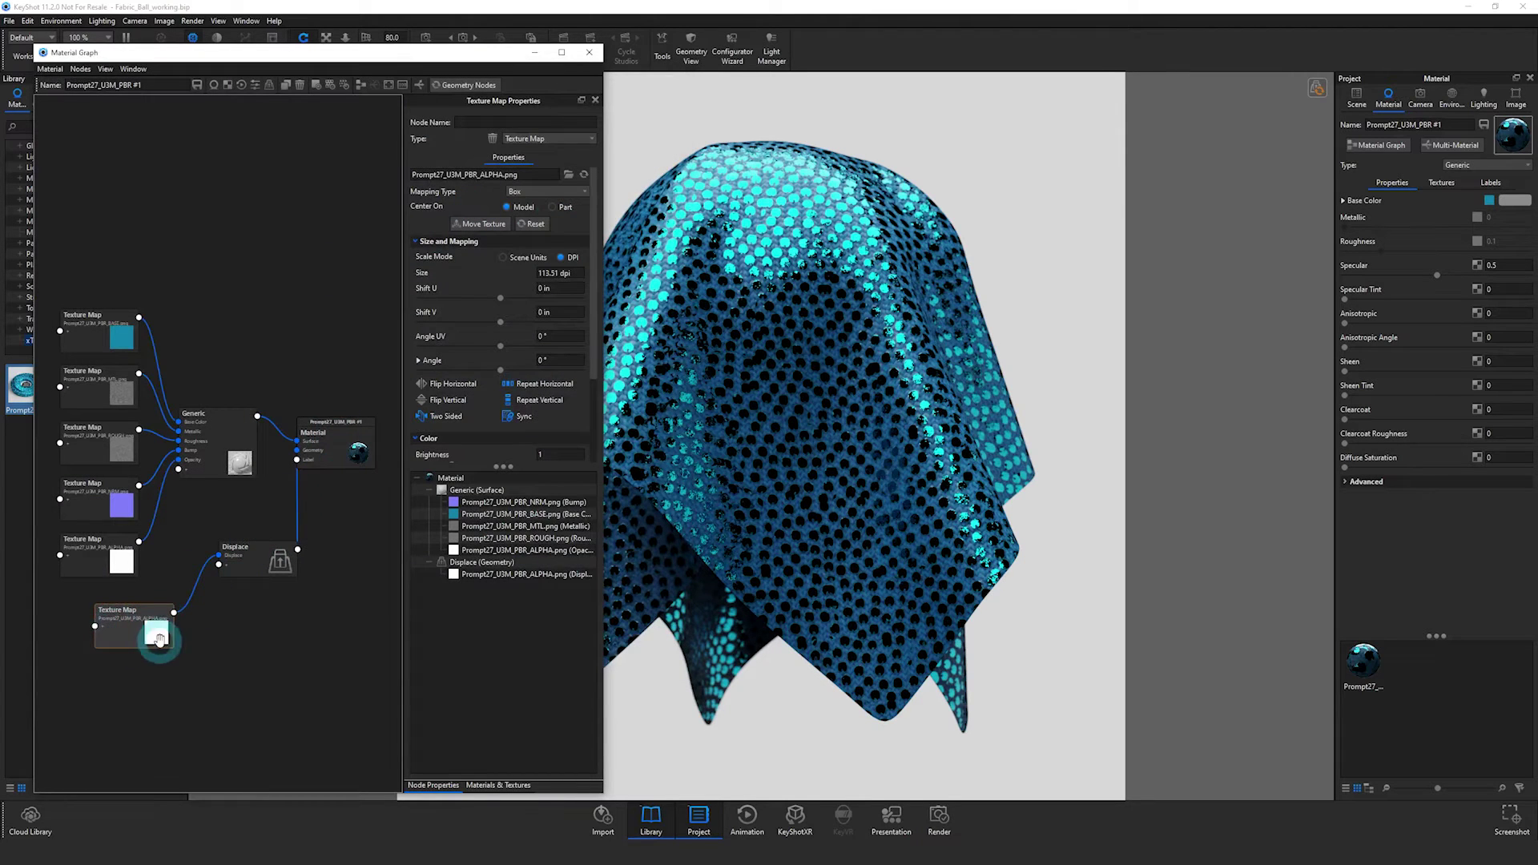
- Delete the Displace node and the duplicated alpha texture map from the graph
{"action": "left_click", "coordinate": [258, 561]}
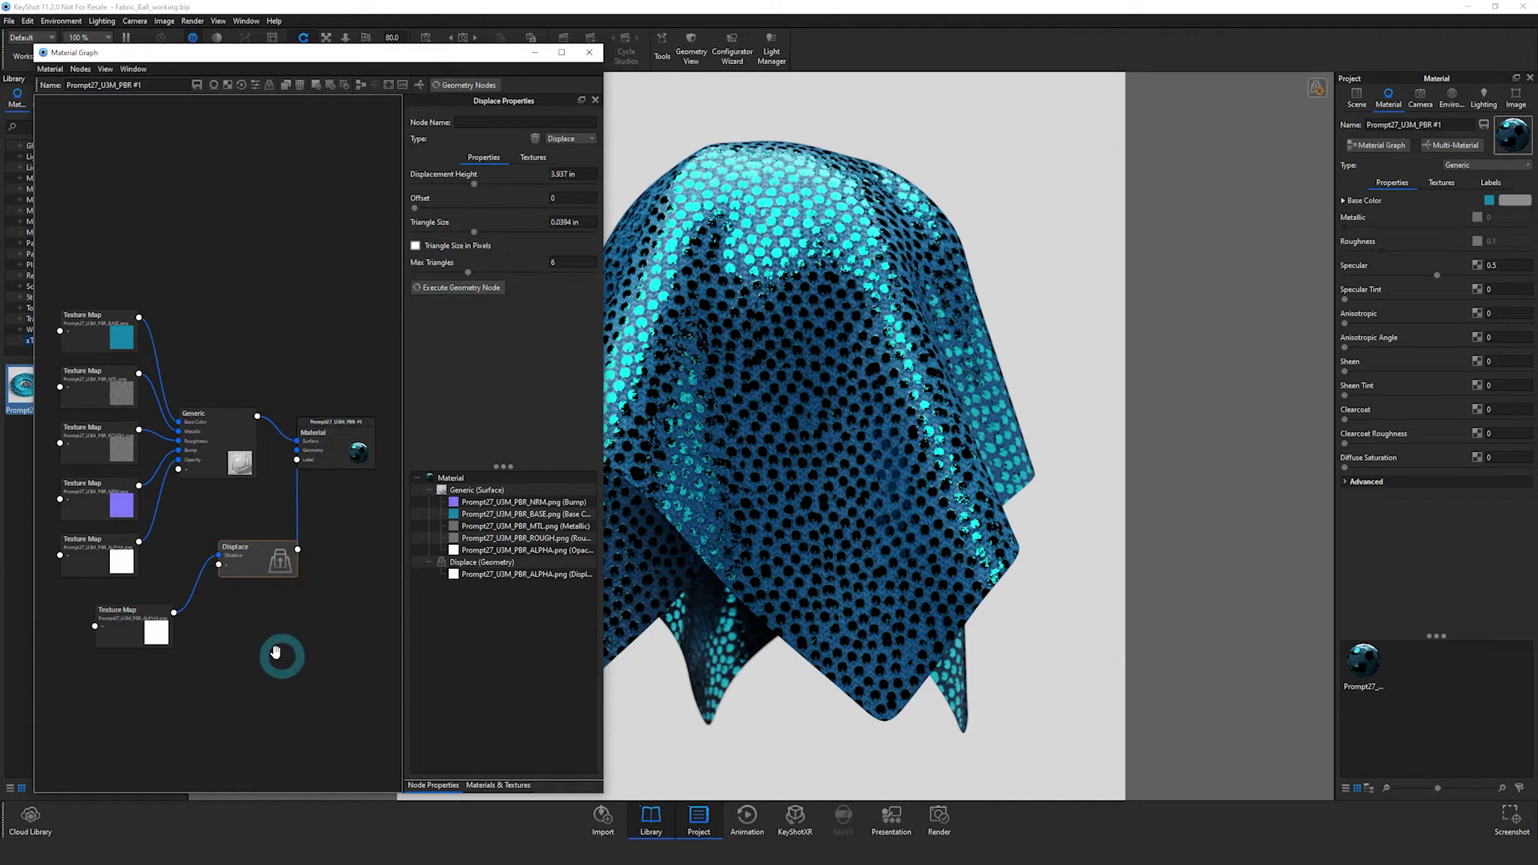
{"action": "key", "text": "Delete"}
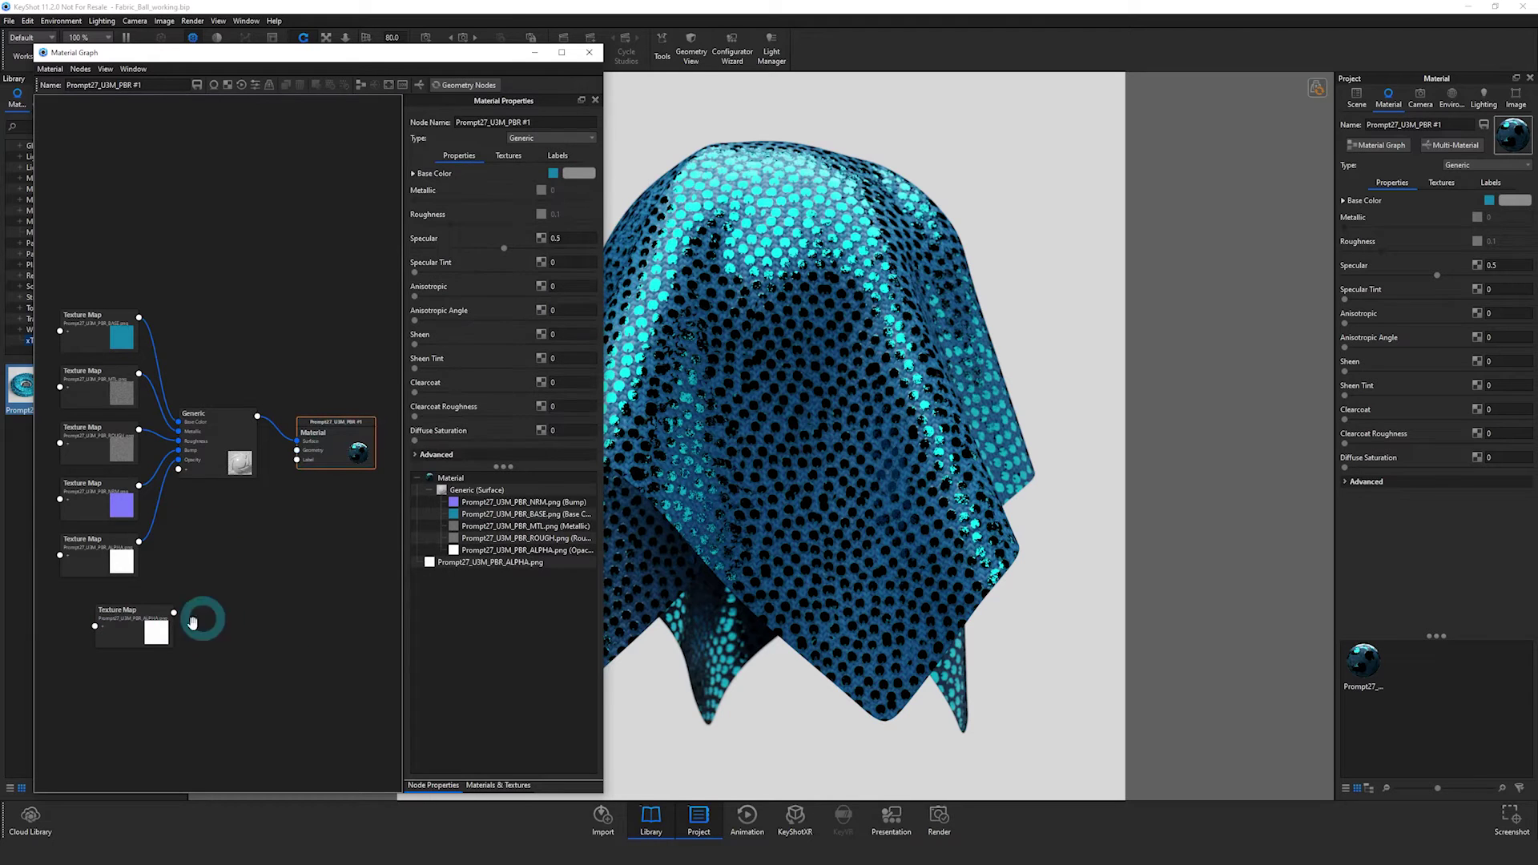
{"action": "left_click", "coordinate": [137, 621]}
{"action": "key", "text": "Delete"}
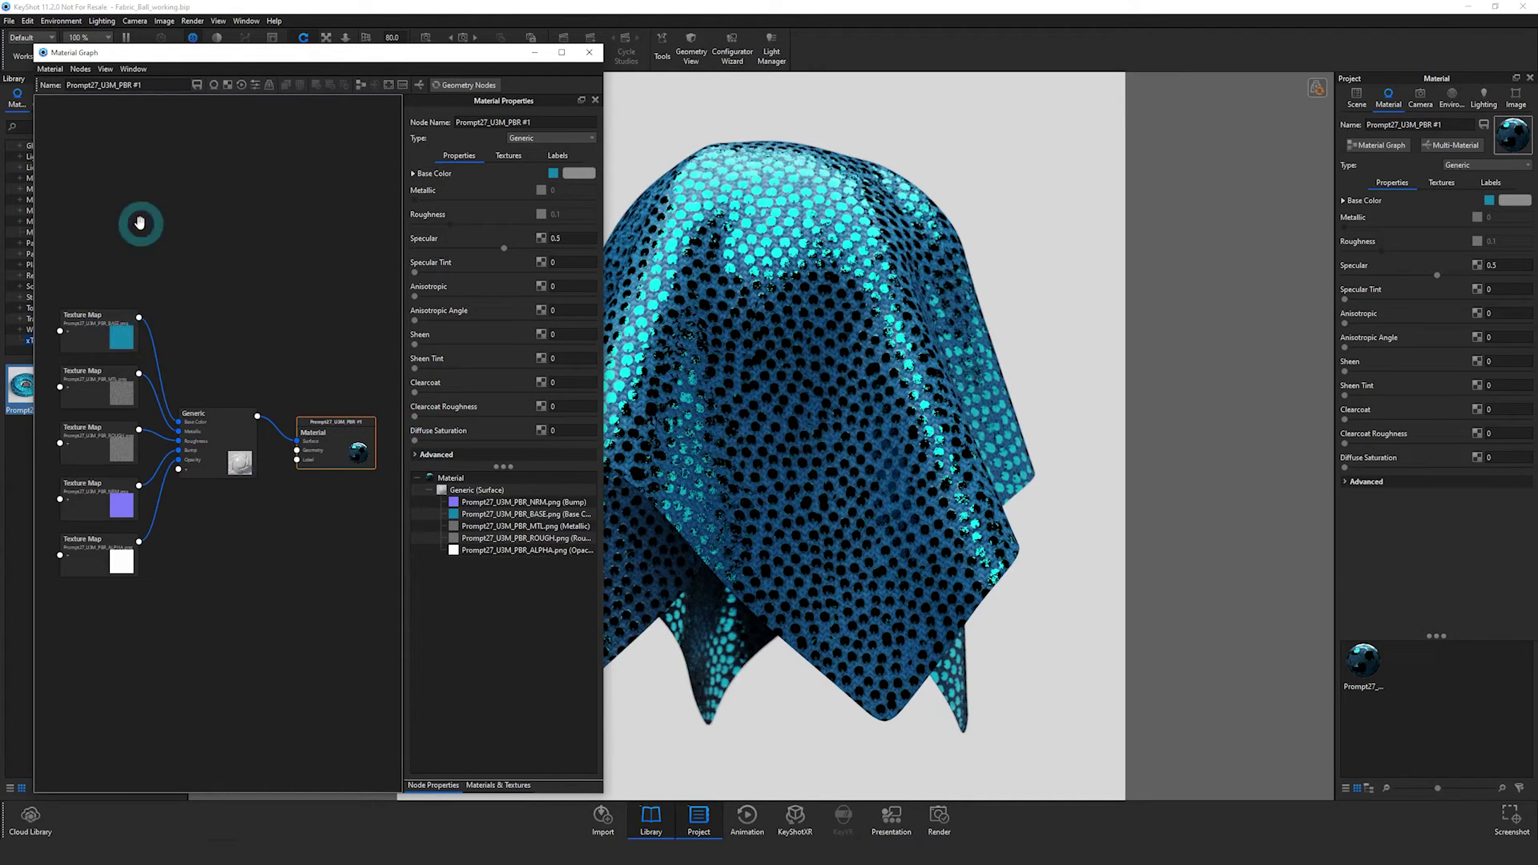
- Set the size of the base color texture map, Prompt27_U3M_PBR_BASE.png, to 1135.1 dpi
{"action": "left_click", "coordinate": [95, 334]}
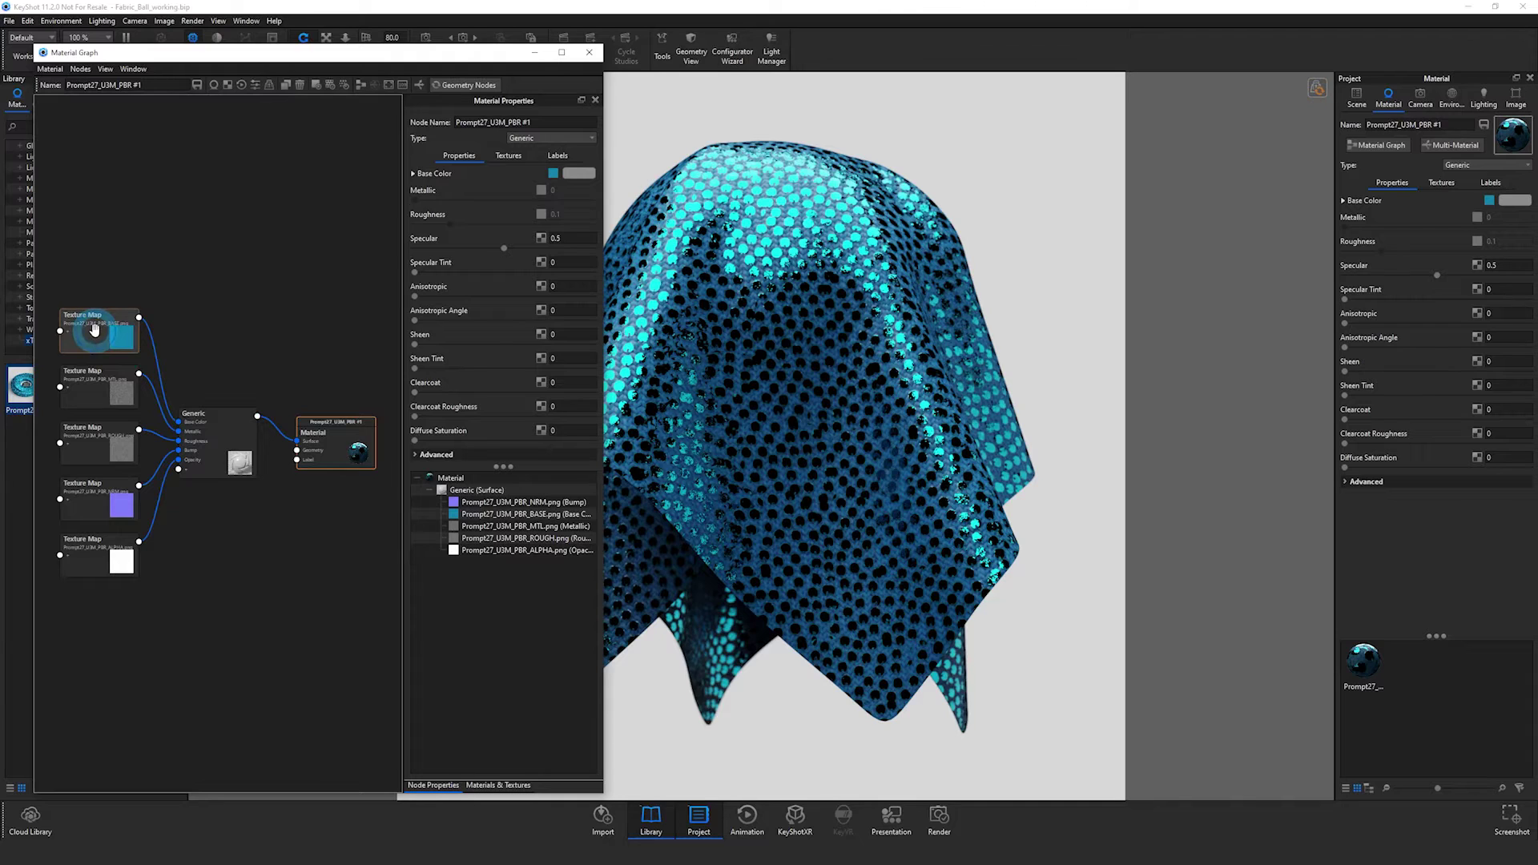
{"action": "double_click", "coordinate": [95, 329]}
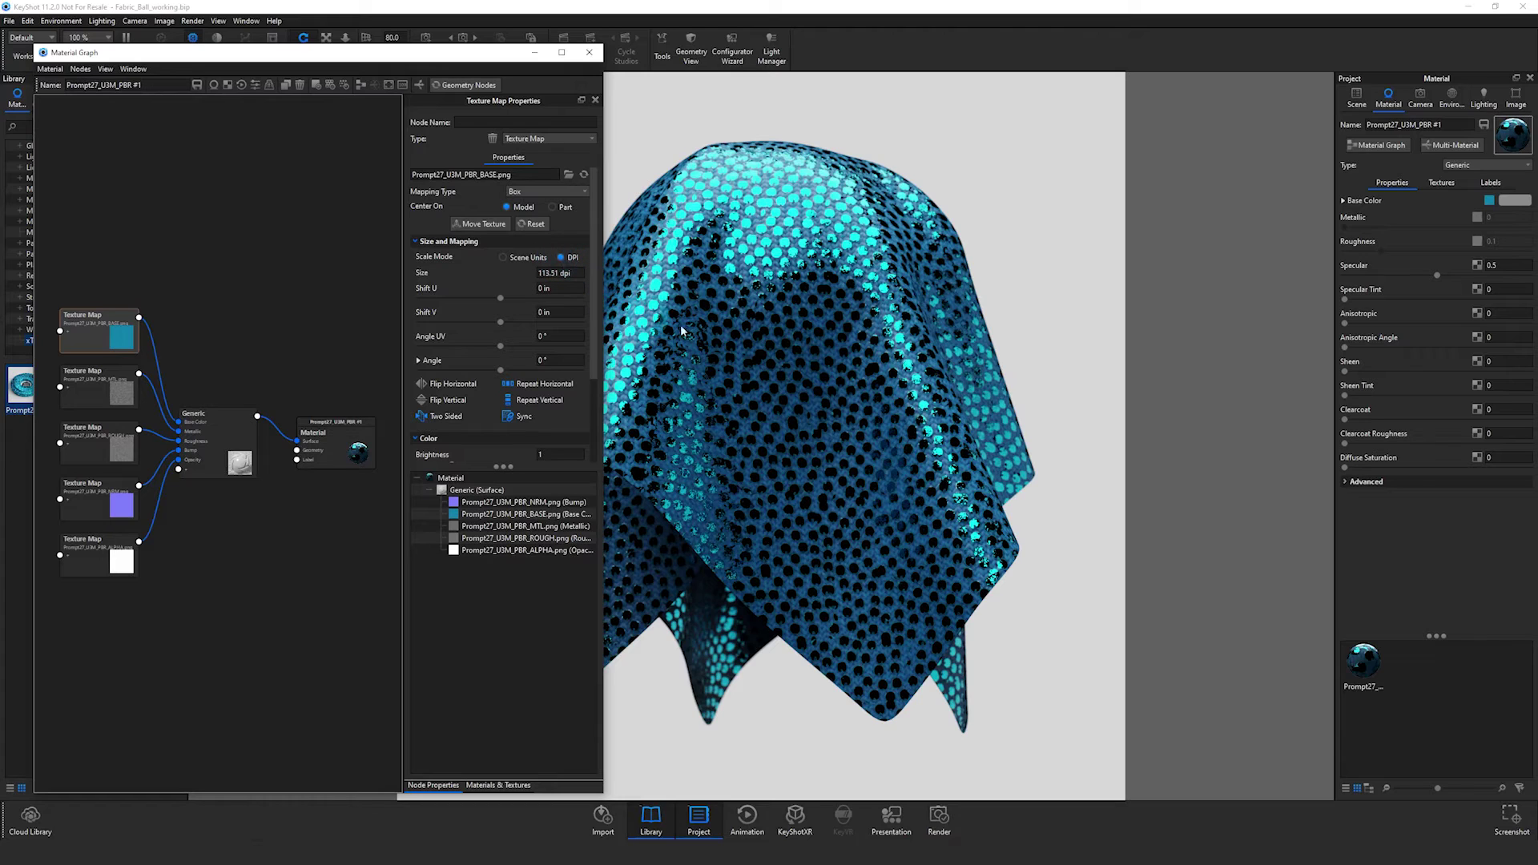
{"action": "left_click", "coordinate": [718, 370]}
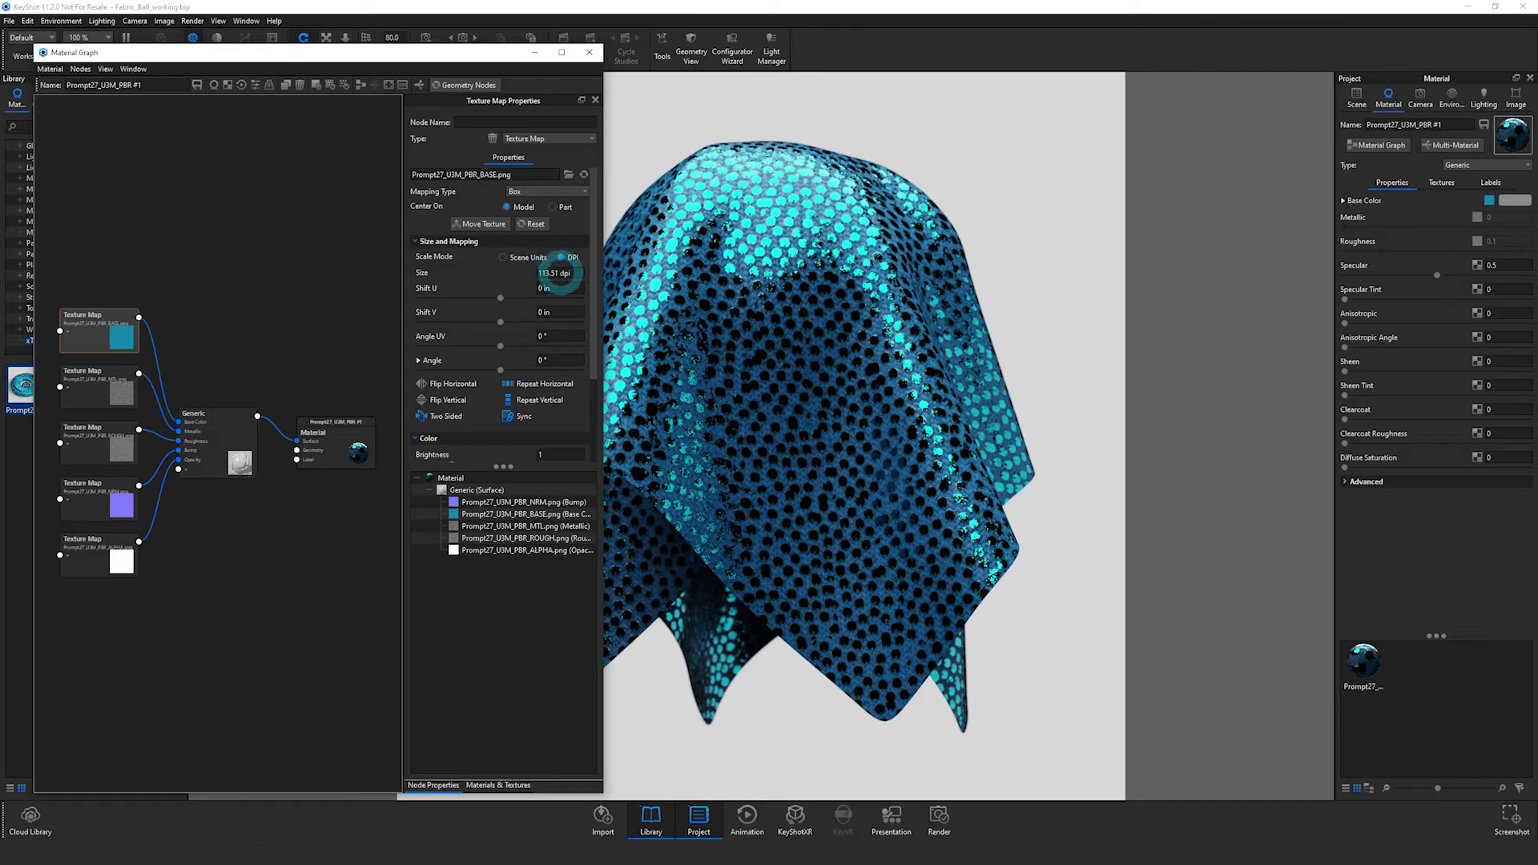
{"action": "left_click", "coordinate": [550, 273]}
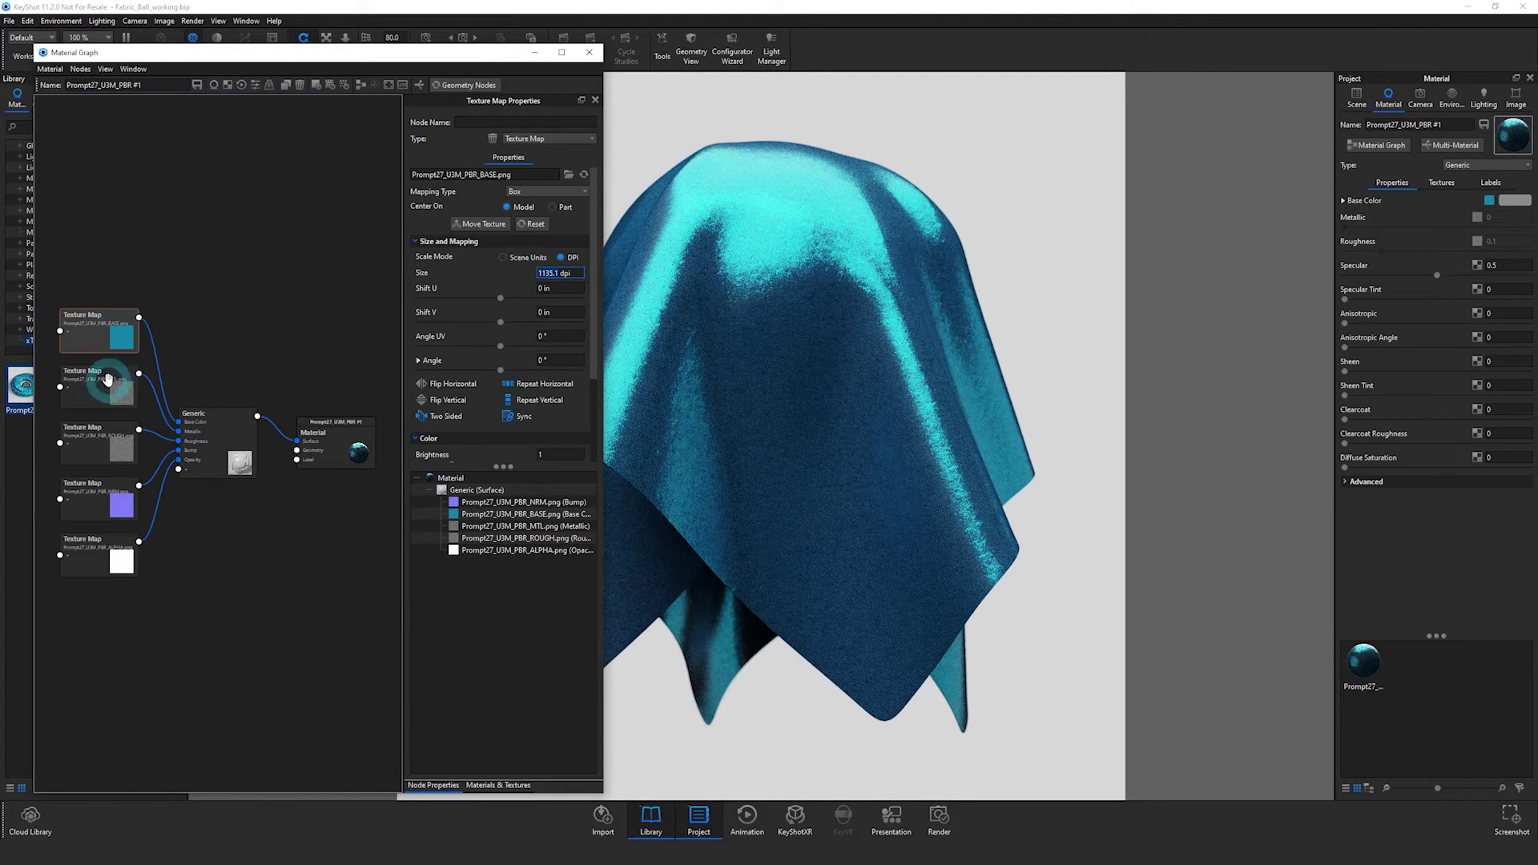
- Check the size setting of the metallic, roughness, normal and alpha texture maps, and reselect the base color map
{"action": "left_click", "coordinate": [106, 383]}
{"action": "left_click", "coordinate": [99, 452]}
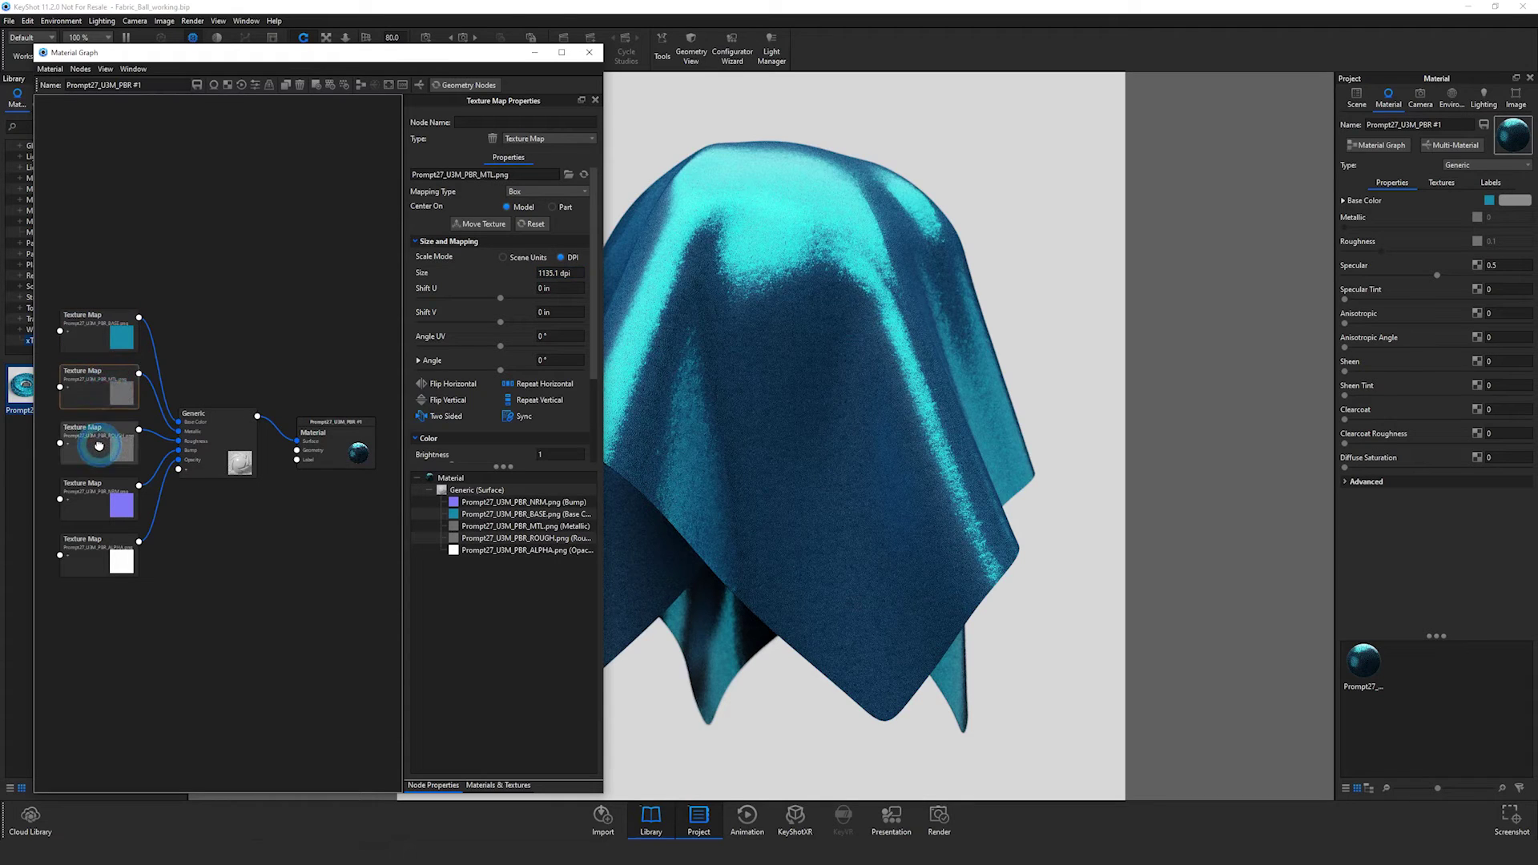
{"action": "left_click", "coordinate": [96, 500]}
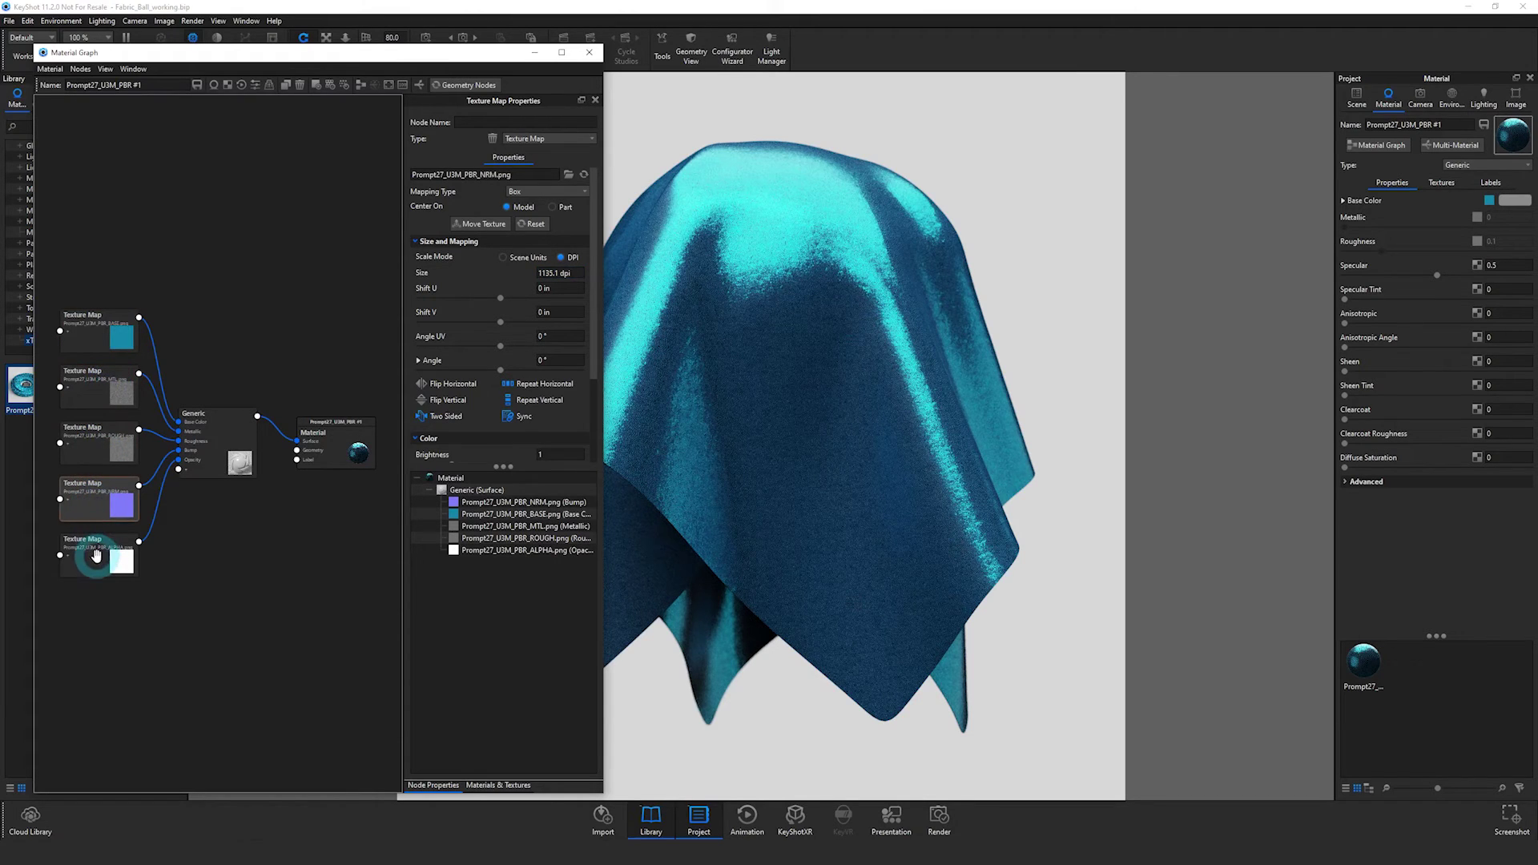
{"action": "left_click", "coordinate": [96, 554]}
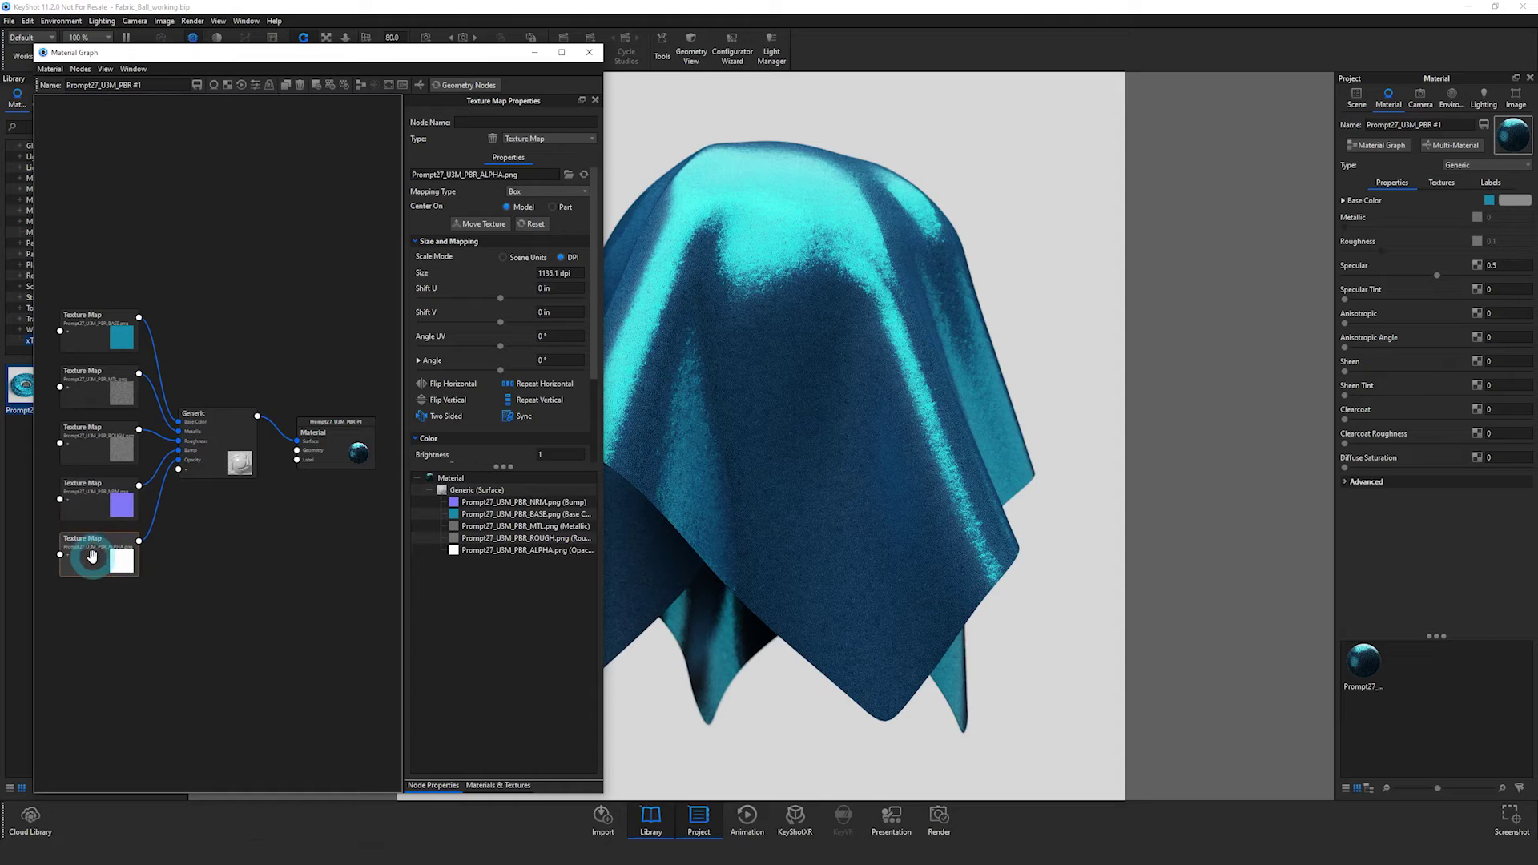
{"action": "left_click", "coordinate": [98, 326]}
{"action": "left_click", "coordinate": [814, 443]}
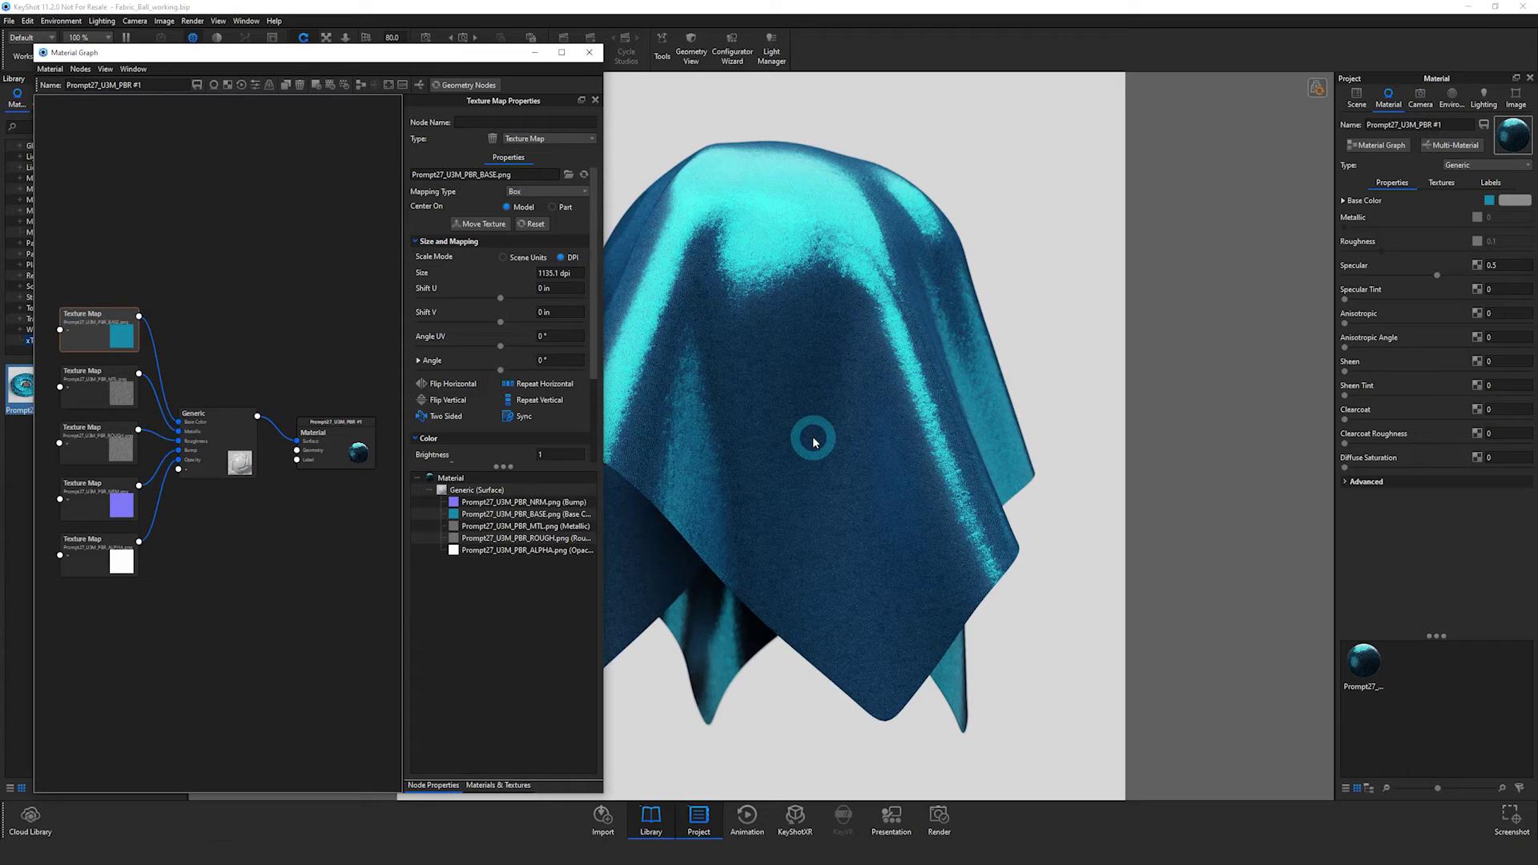
- Switch the base color texture map to UV mapping with the DPI scale mode and set its size to 1100 dpi
{"action": "left_click", "coordinate": [780, 291]}
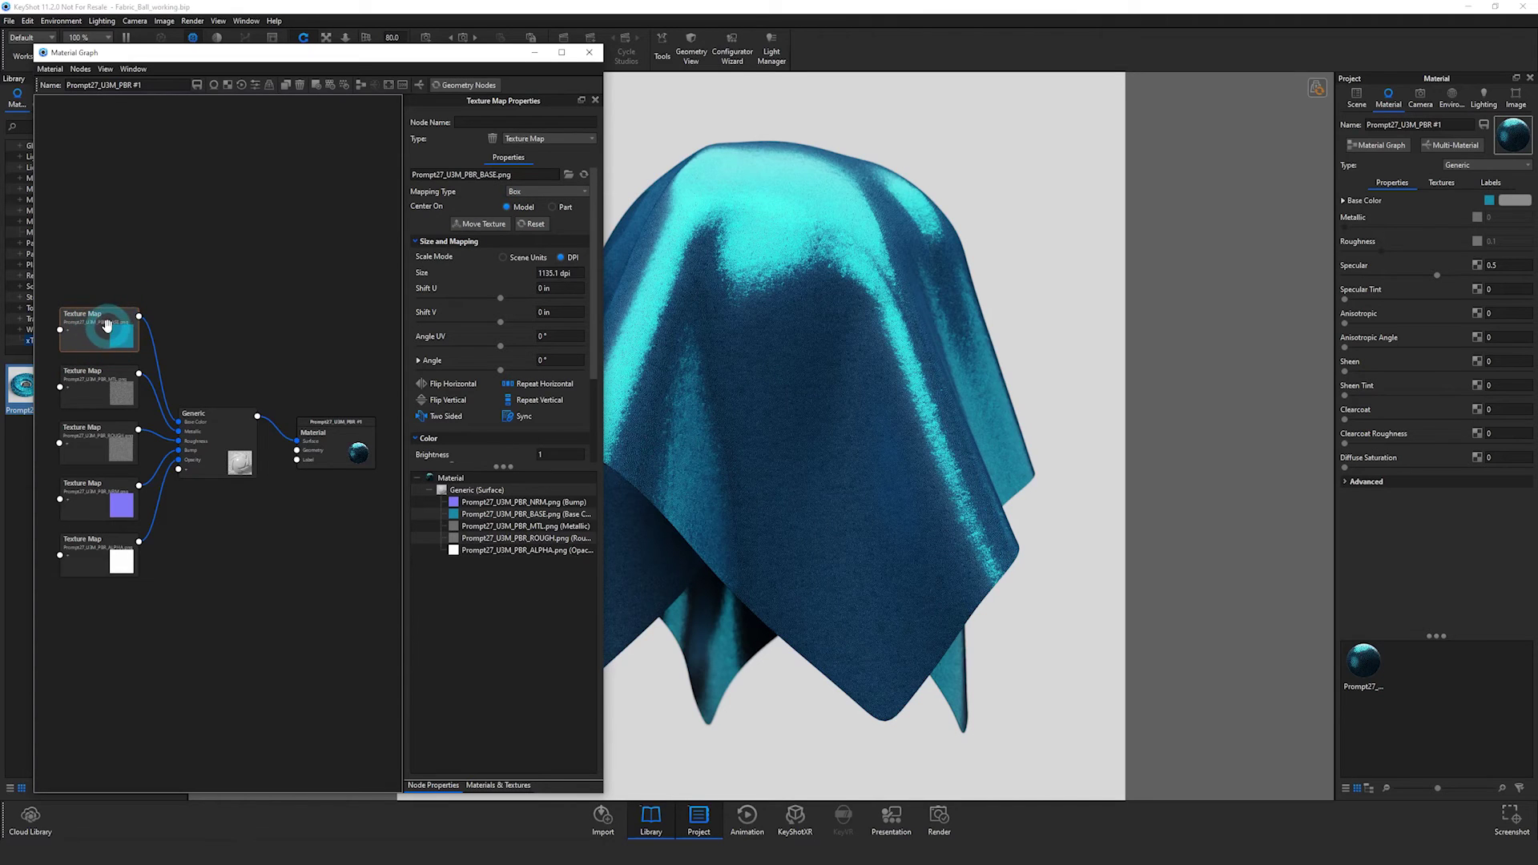
{"action": "left_click", "coordinate": [572, 197]}
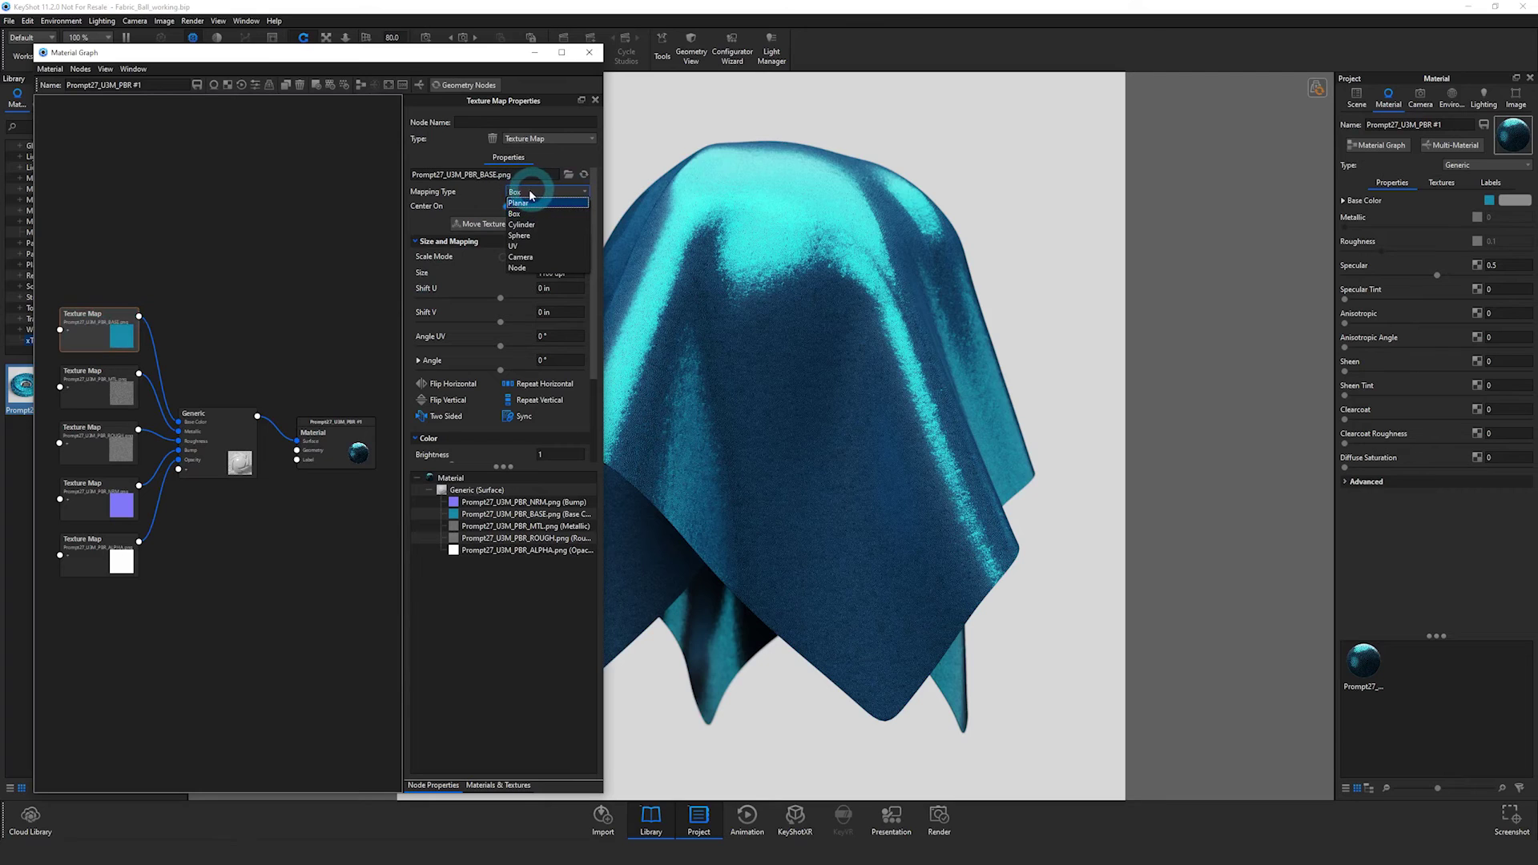
{"action": "left_click", "coordinate": [515, 245]}
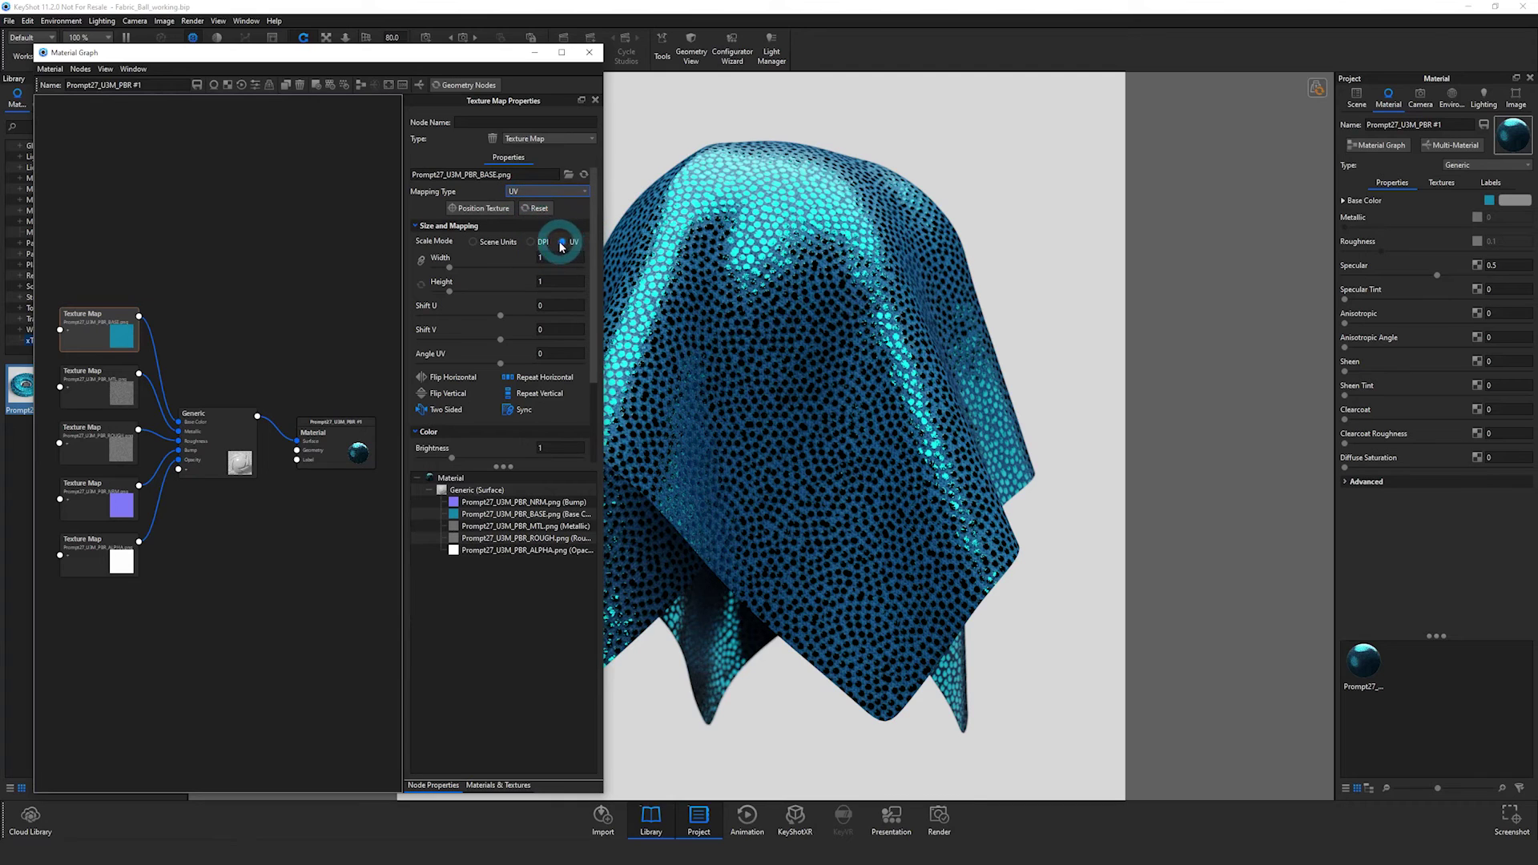
{"action": "left_click", "coordinate": [531, 241]}
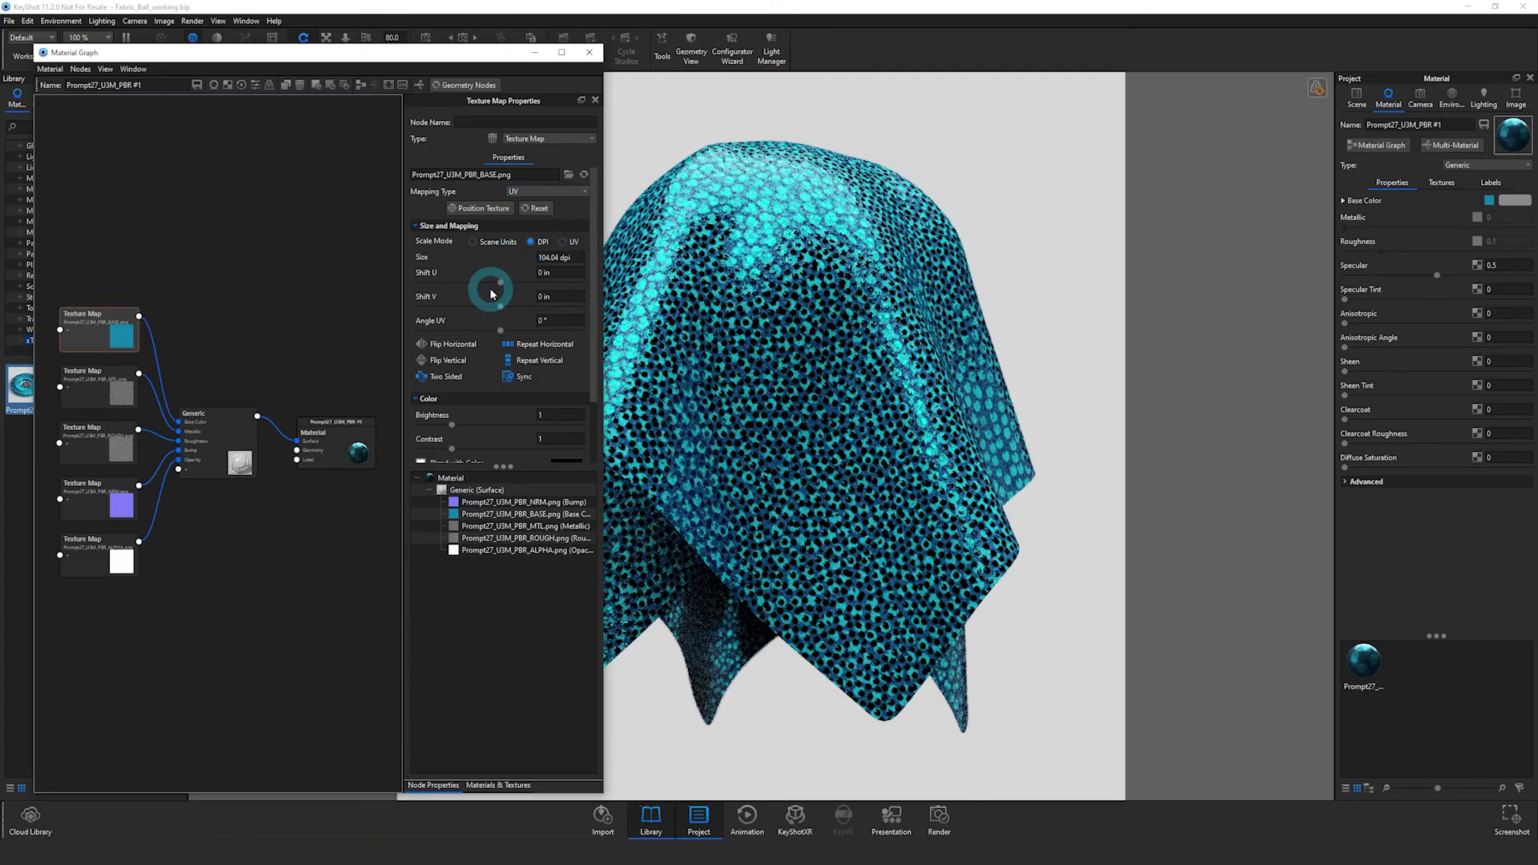
{"action": "left_click", "coordinate": [565, 257]}
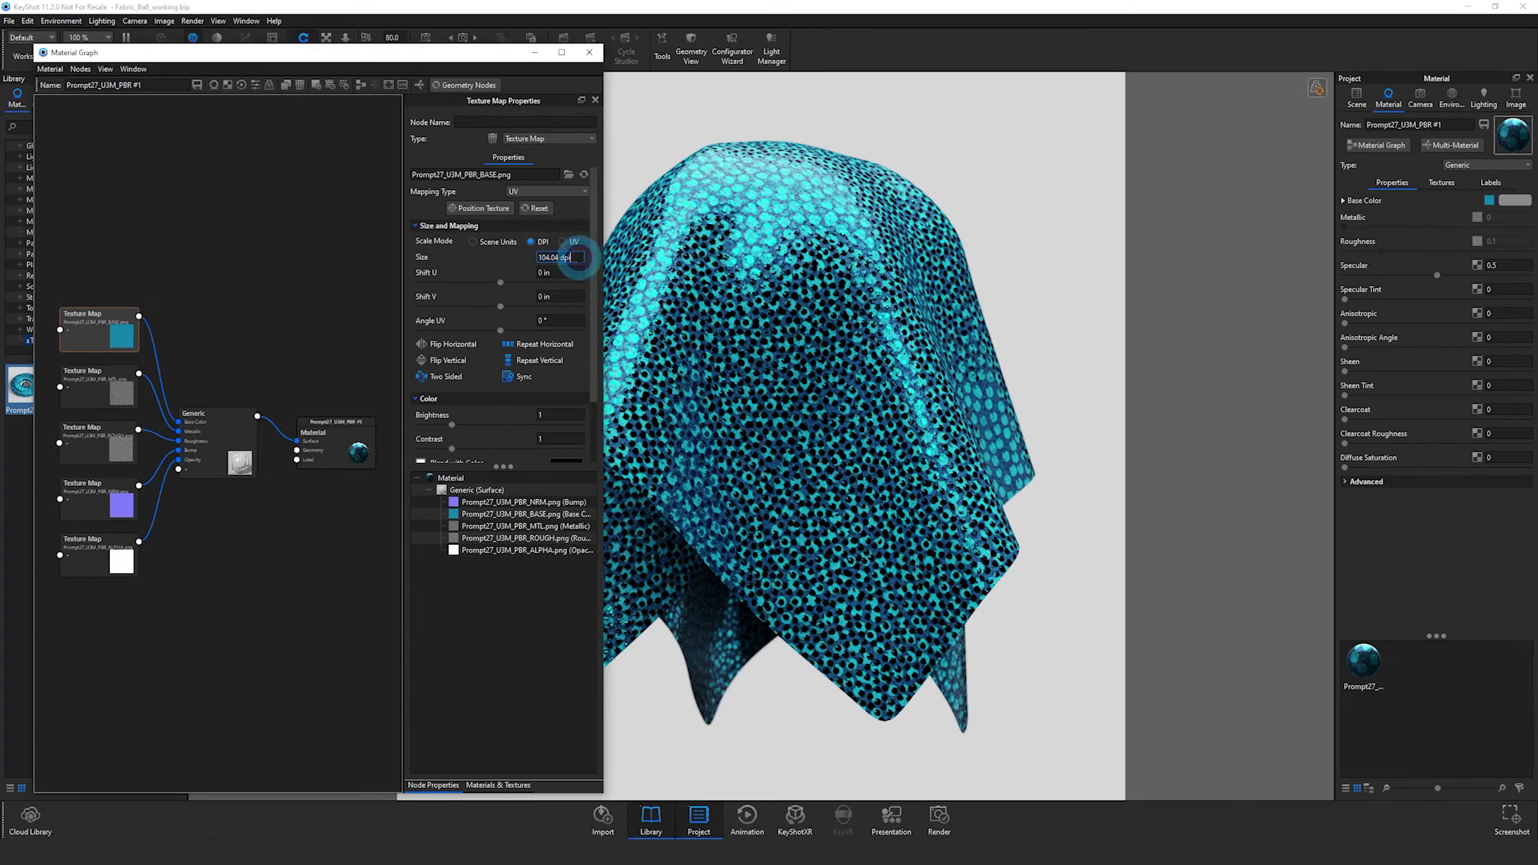
{"action": "left_click_drag", "start_coordinate": [577, 257], "coordinate": [519, 261]}
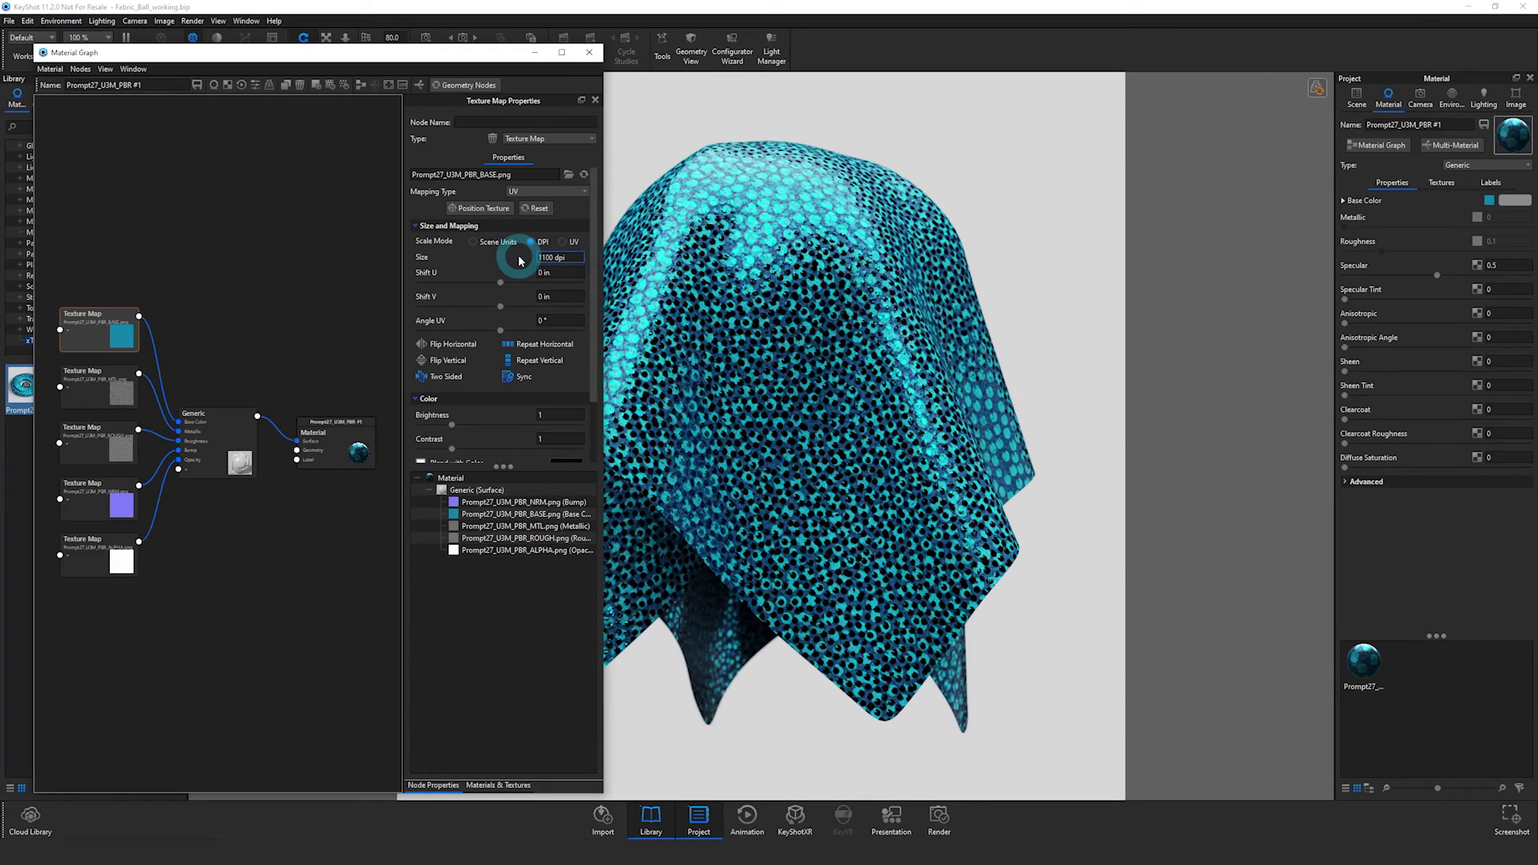
{"action": "key", "text": "Return"}
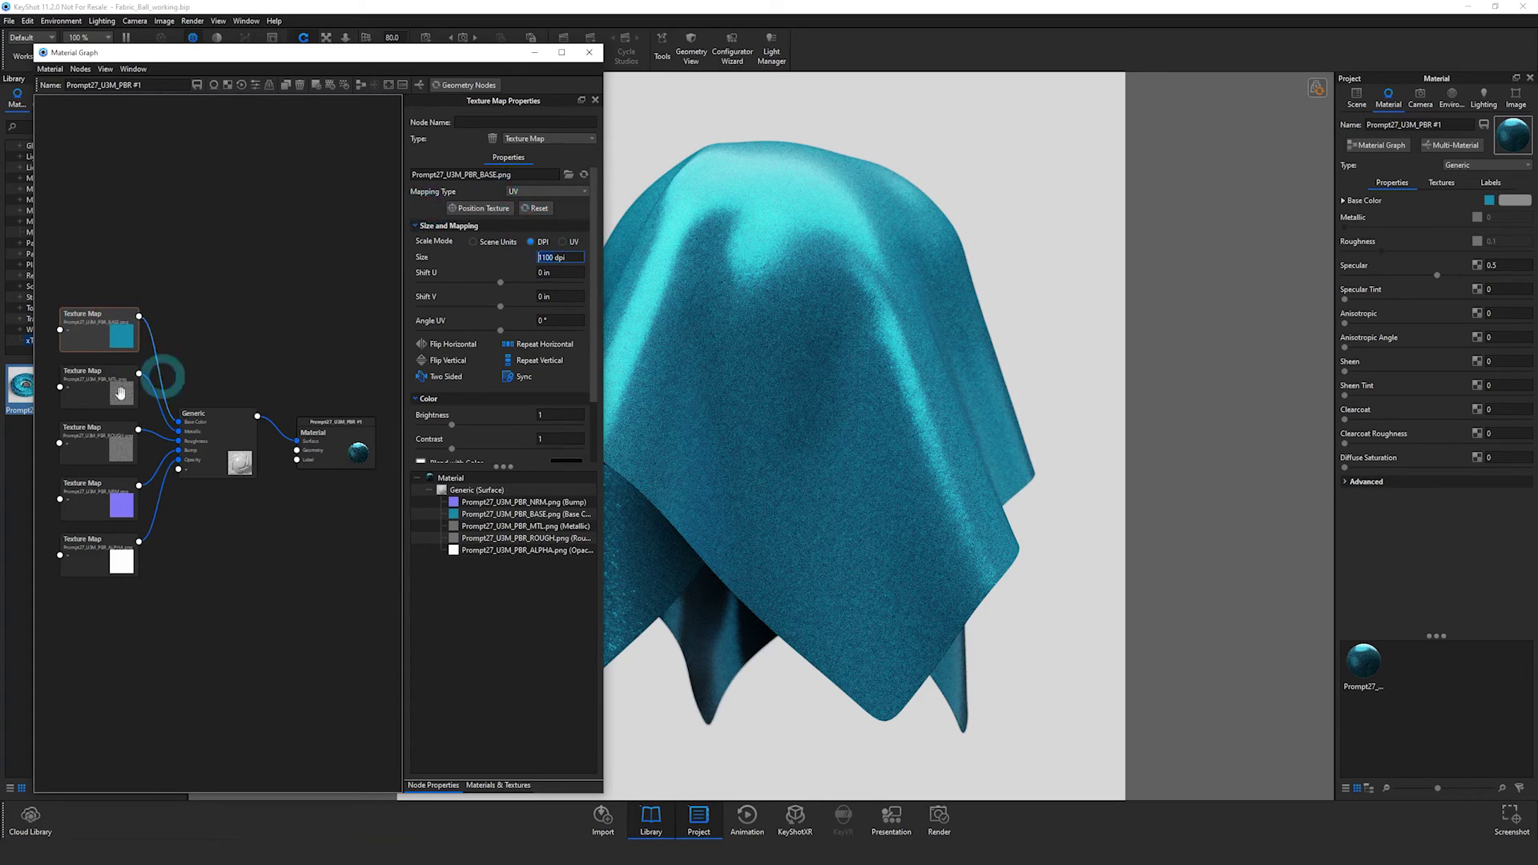
- Set the scale mode of the metallic, roughness, normal and alpha texture maps to DPI
{"action": "left_click", "coordinate": [104, 387]}
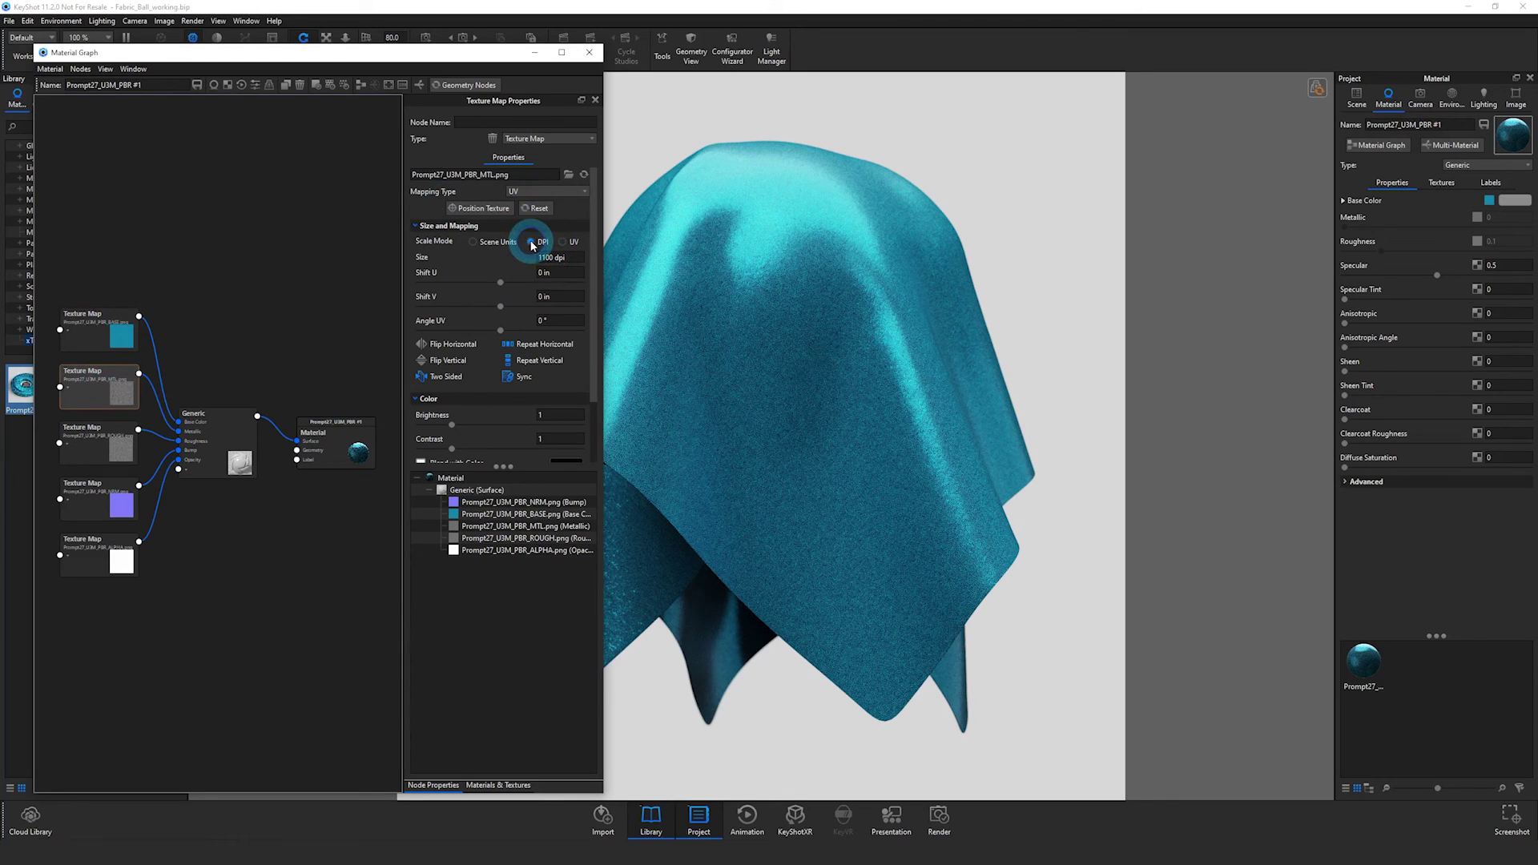
{"action": "left_click", "coordinate": [113, 440]}
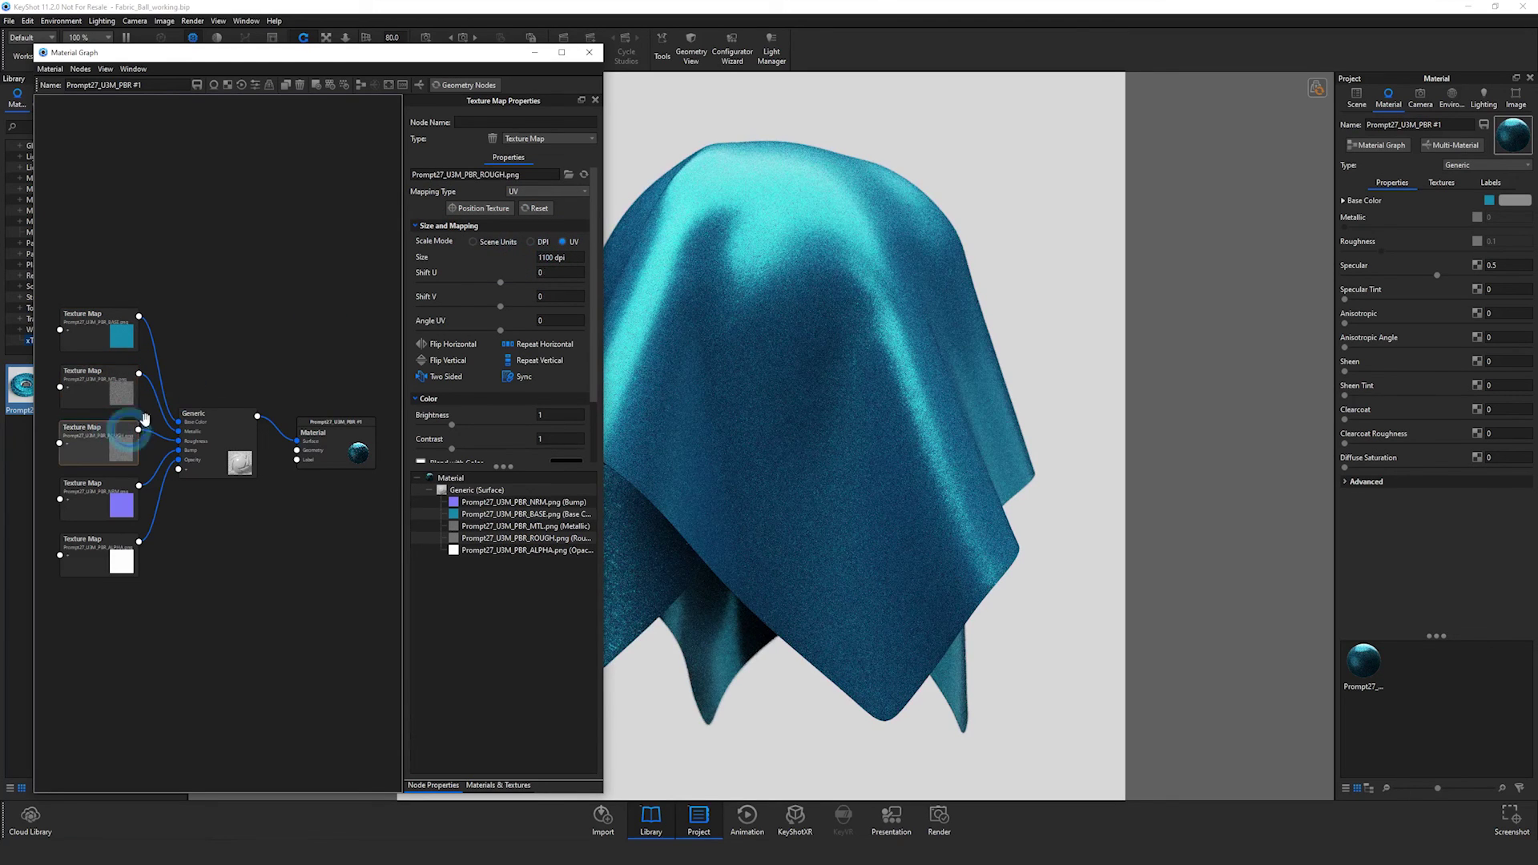
{"action": "left_click", "coordinate": [112, 496]}
{"action": "left_click", "coordinate": [96, 549]}
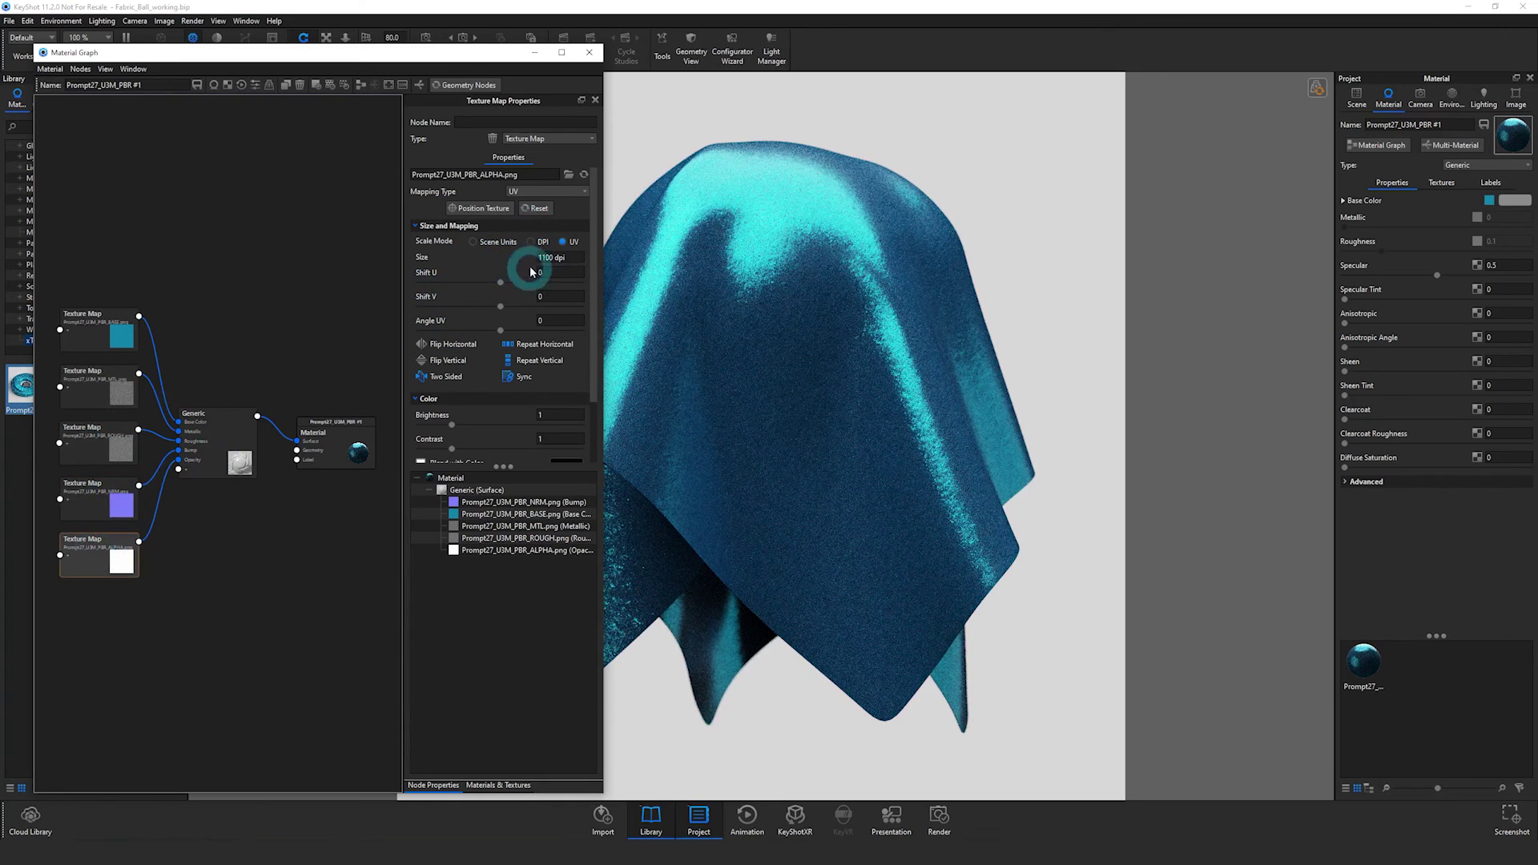
{"action": "left_click", "coordinate": [531, 241]}
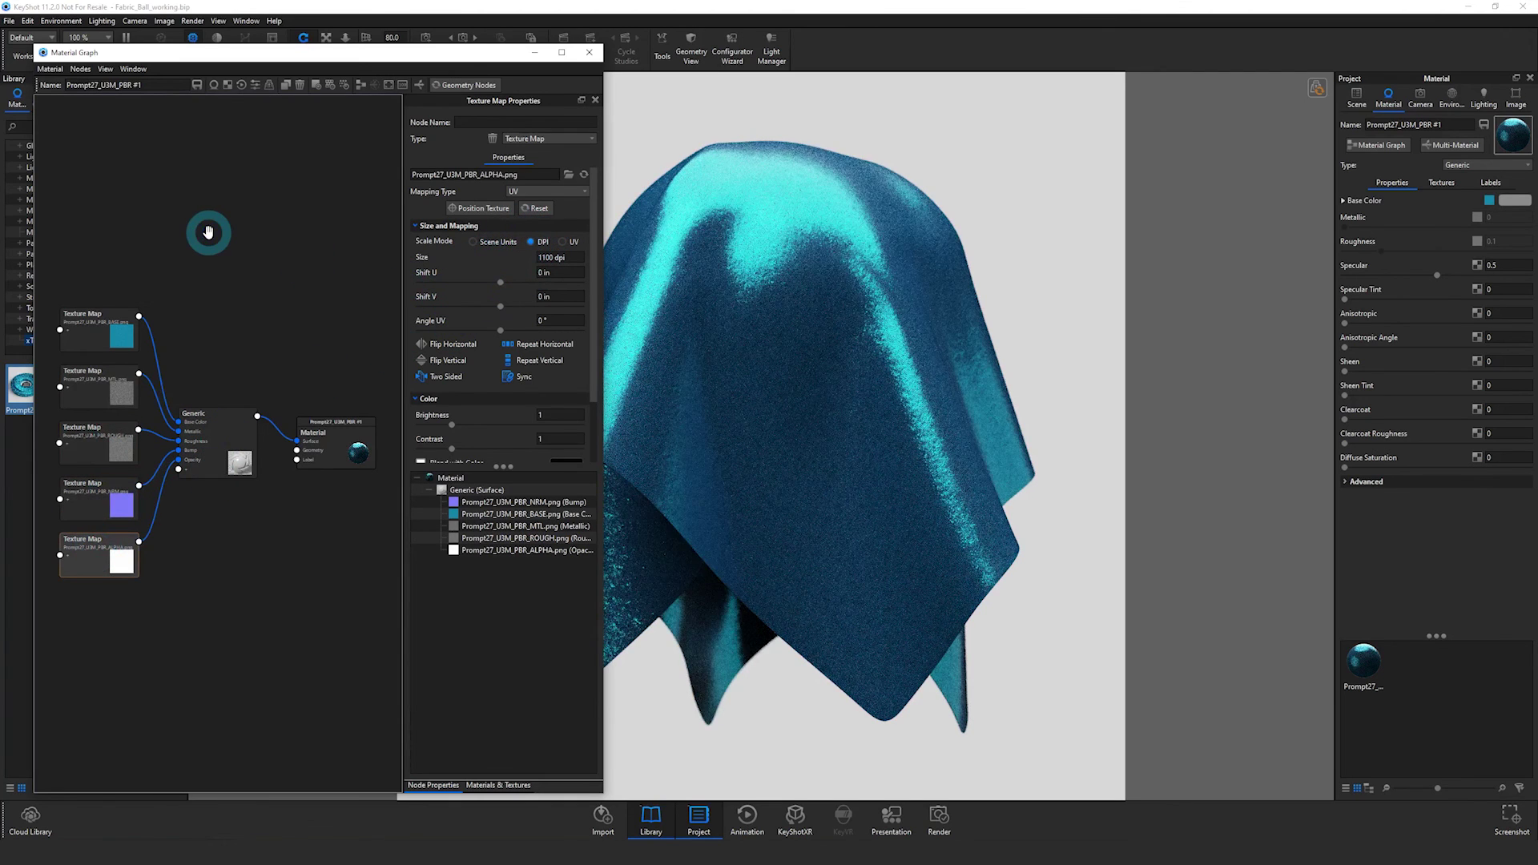
- Close the Material Graph and activate the Closeup camera
{"action": "left_click", "coordinate": [589, 52]}
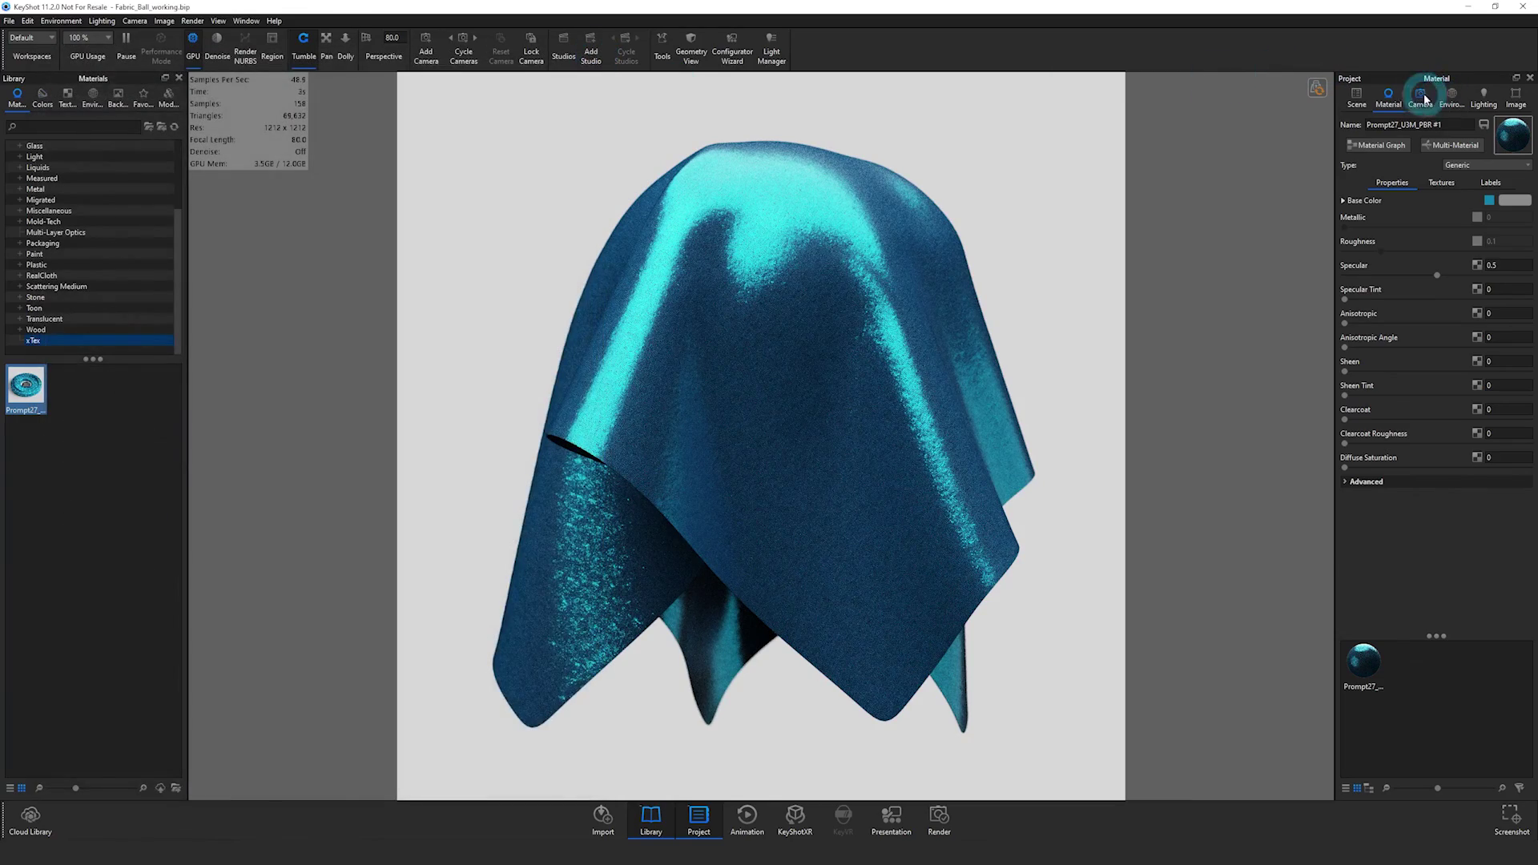
{"action": "left_click", "coordinate": [1421, 98]}
{"action": "left_click", "coordinate": [1404, 146]}
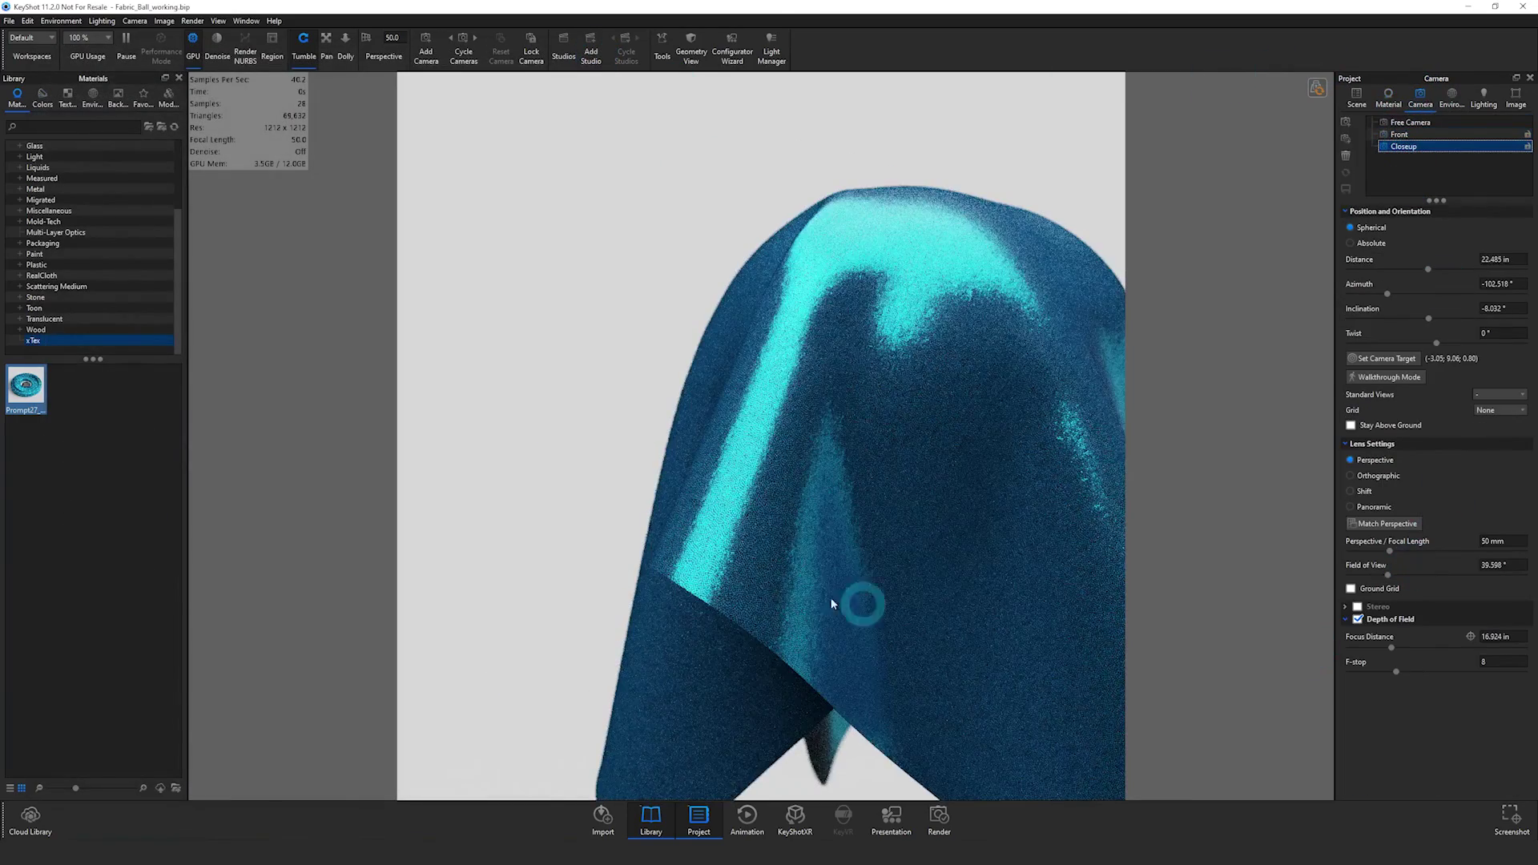
- Set the Closeup camera's depth of field focal point on the bright highlighted fold of the cloth
{"action": "scroll", "coordinate": [808, 595], "scroll_direction": "up", "scroll_amount": 5}
{"action": "left_click", "coordinate": [1471, 636]}
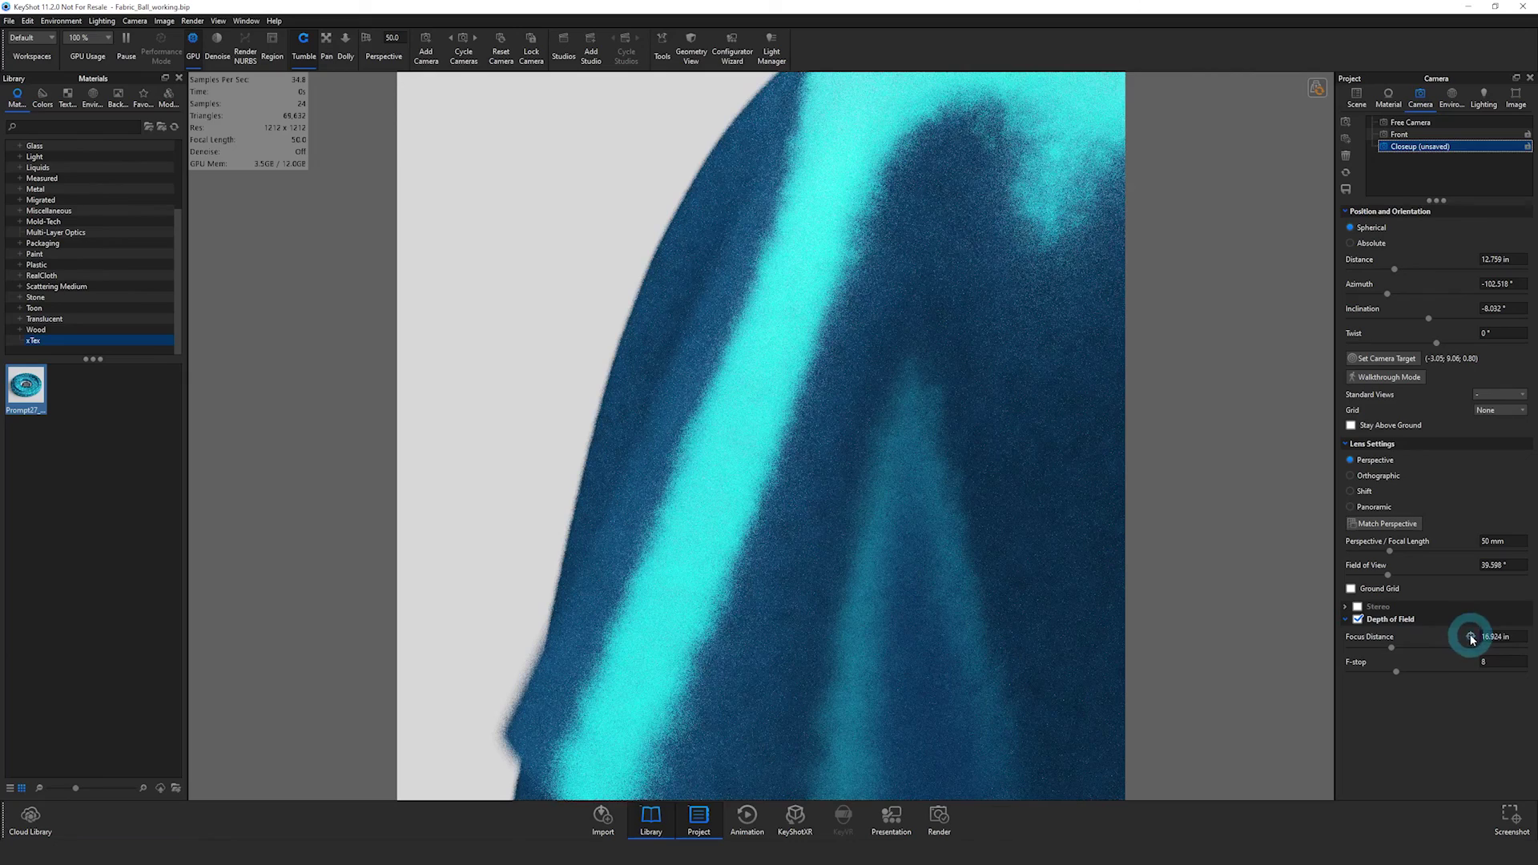
{"action": "left_click", "coordinate": [712, 481]}
{"action": "left_click", "coordinate": [510, 449]}
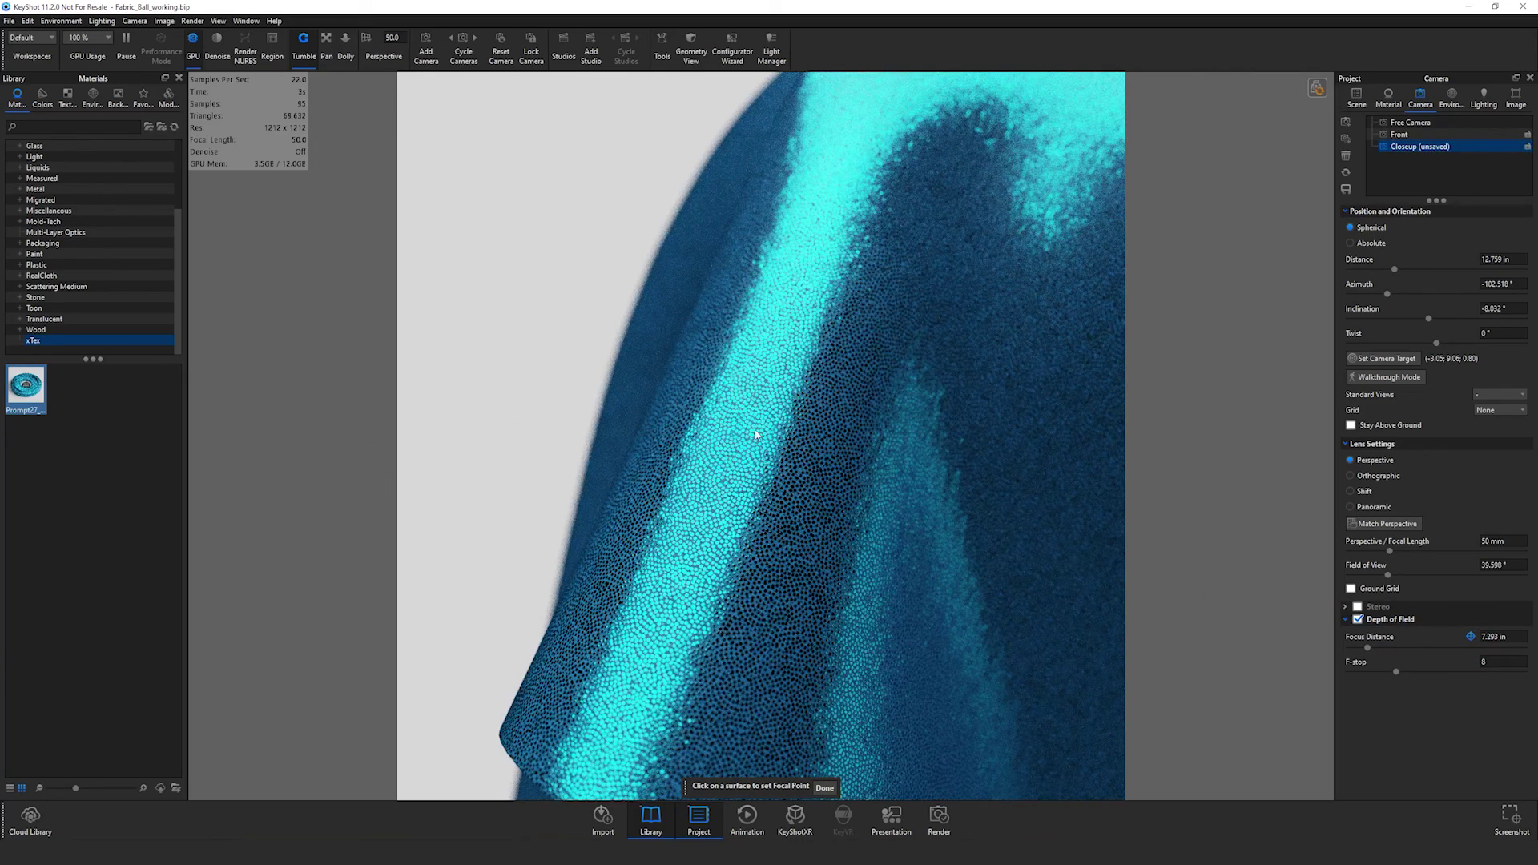